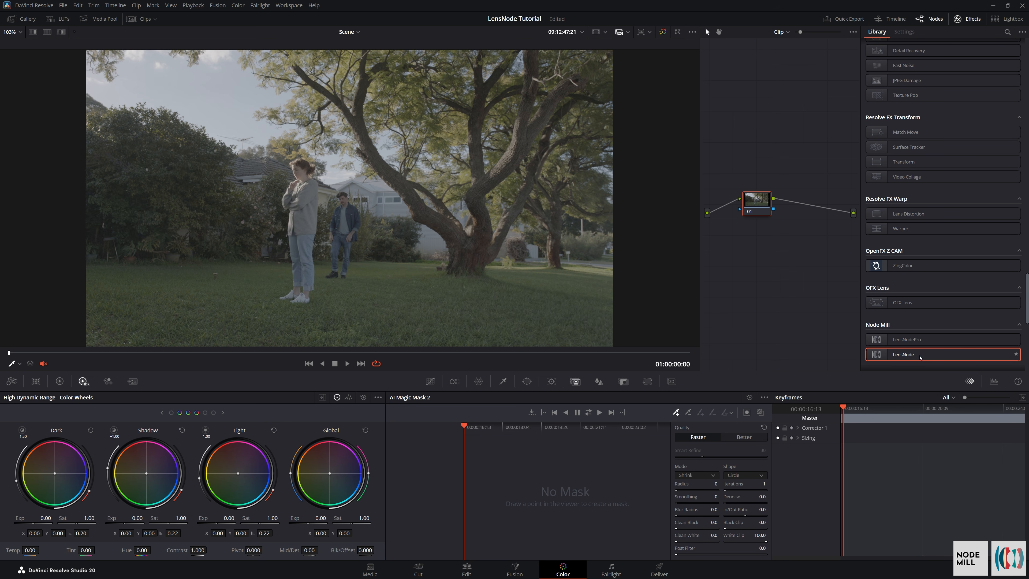
# Add the LensNode effect as a new node after node 01 and browse its input color space options
pyautogui.moveTo(918, 357); pyautogui.dragTo(809, 207)
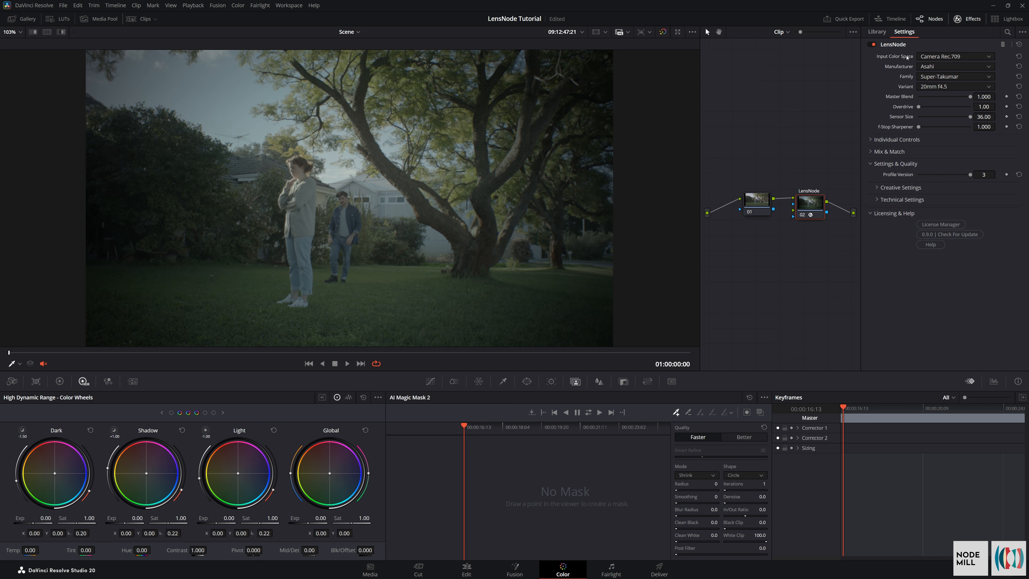
pyautogui.click(950, 57)
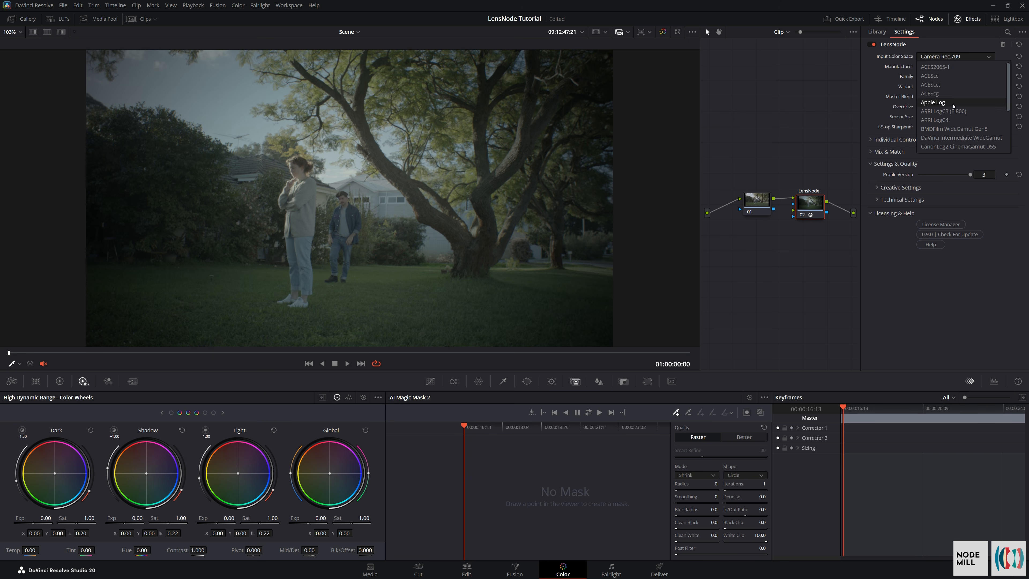
pyautogui.moveTo(1009, 77); pyautogui.dragTo(1011, 127)
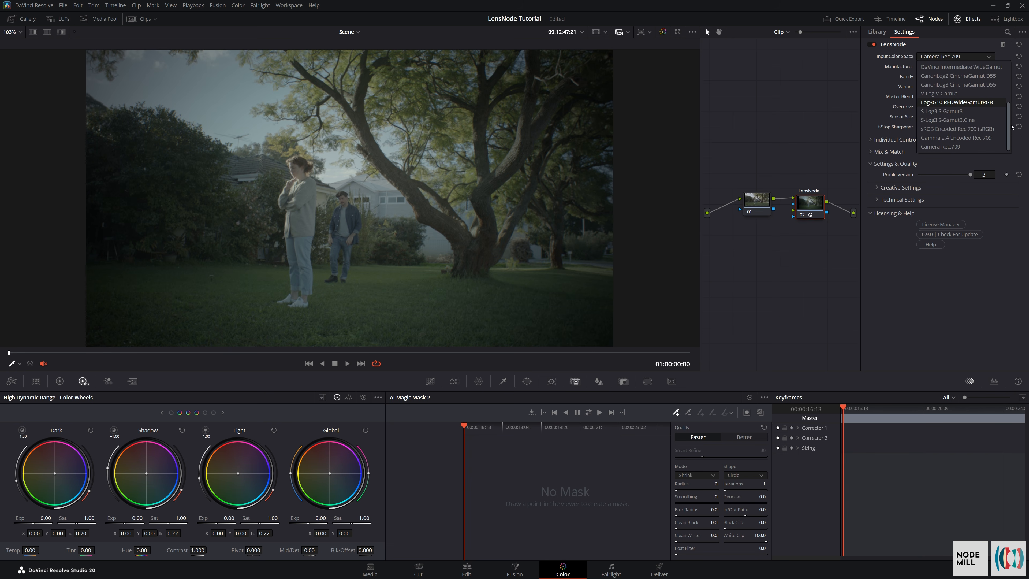
# Apply the Arri Alexa LogC to Rec709 LUT to node 01
pyautogui.click(762, 205)
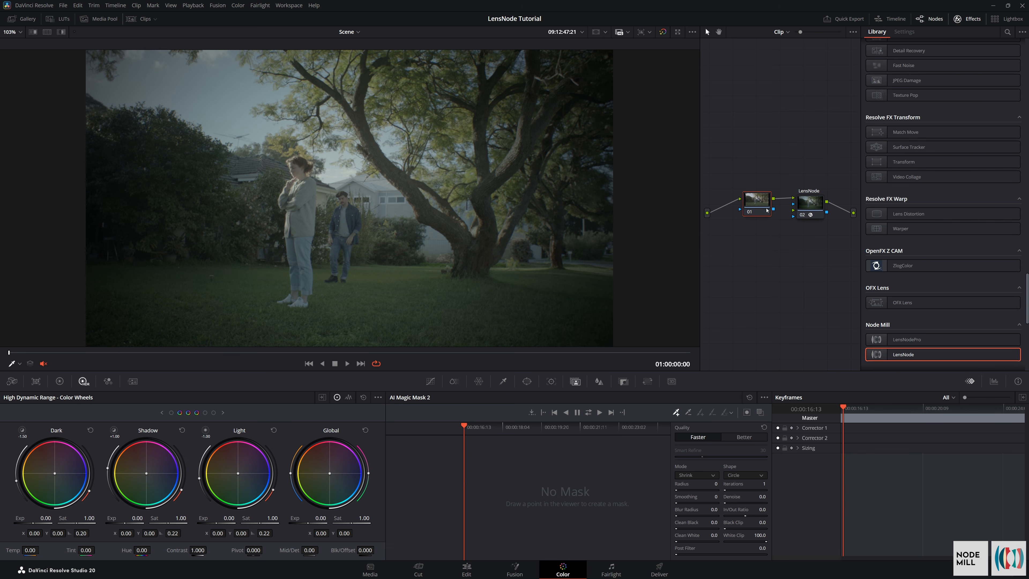
pyautogui.click(816, 207)
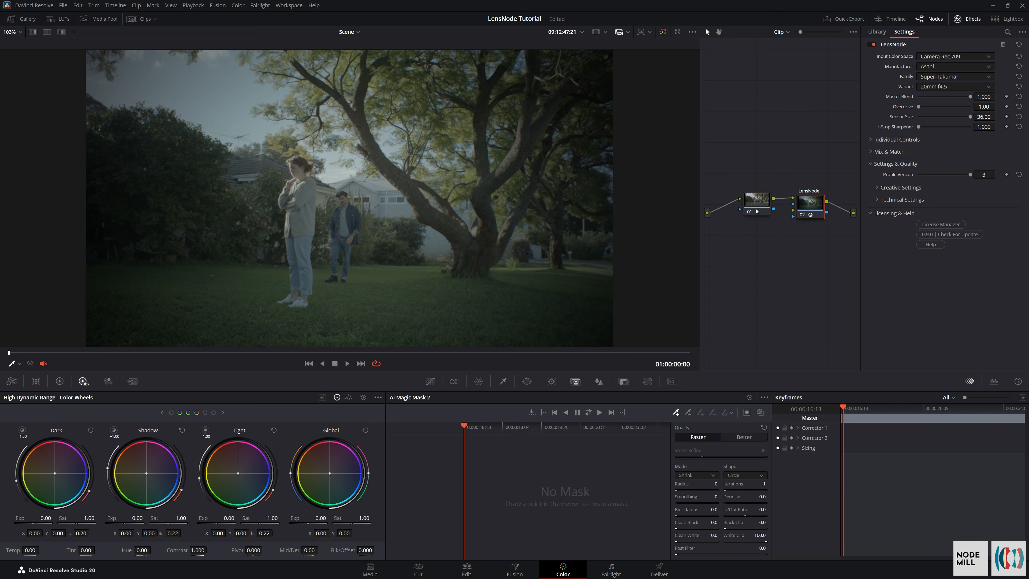
pyautogui.moveTo(755, 204); pyautogui.dragTo(756, 212)
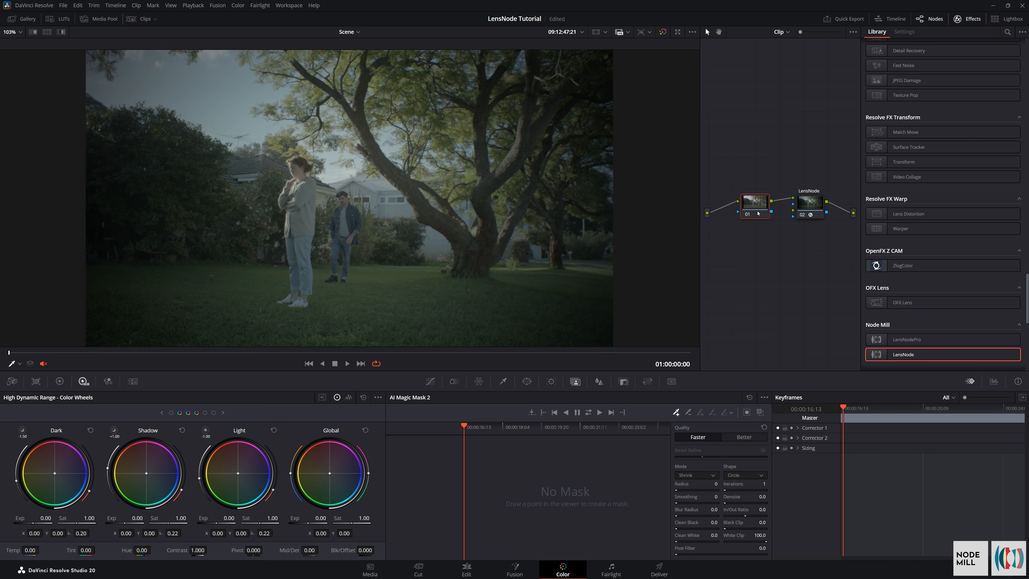
pyautogui.click(58, 18)
pyautogui.moveTo(172, 61); pyautogui.dragTo(755, 203)
pyautogui.click(58, 19)
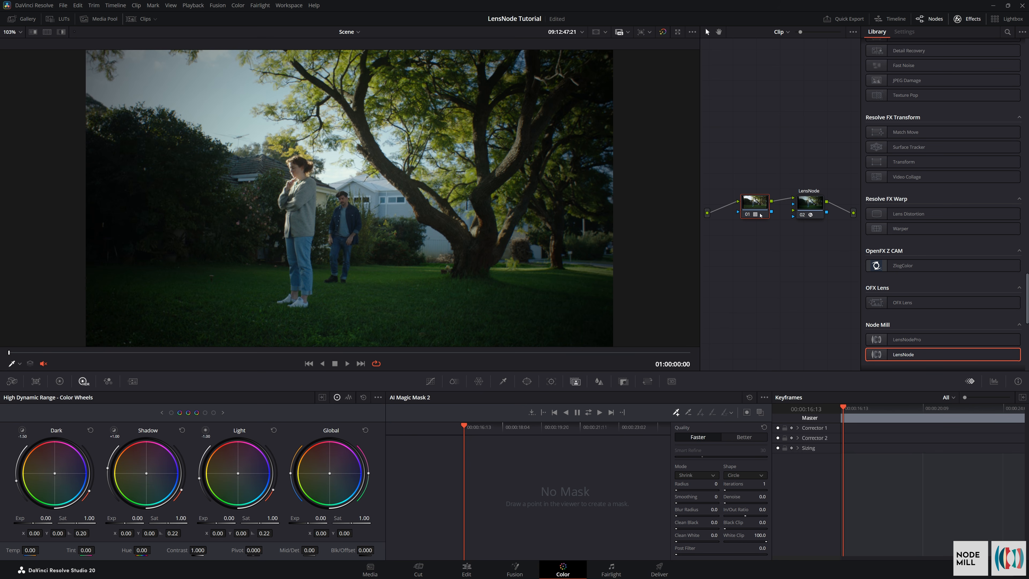
pyautogui.moveTo(761, 215)
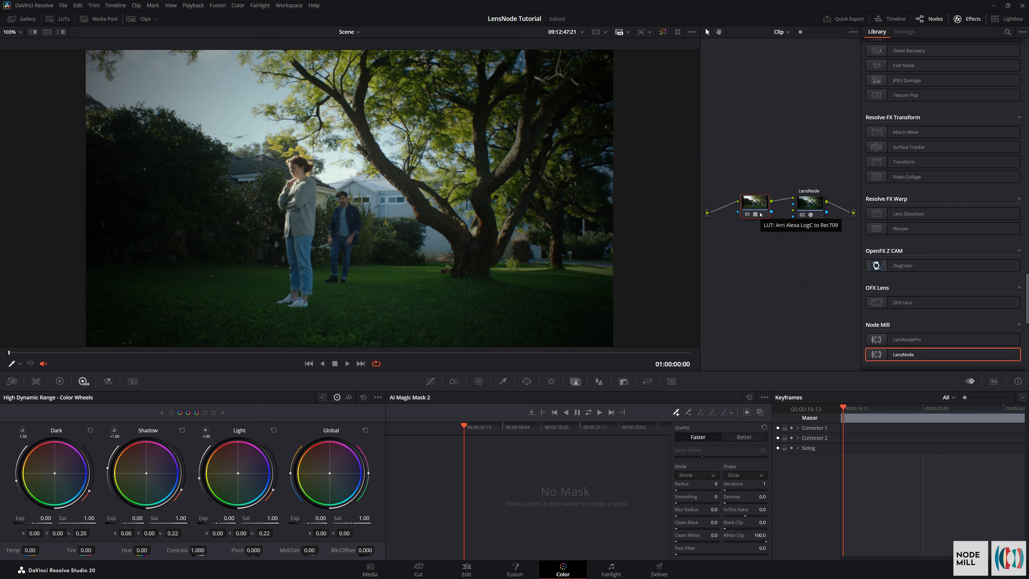
# Reorder the node graph so that the LensNode node comes before the LUT node
pyautogui.click(817, 211)
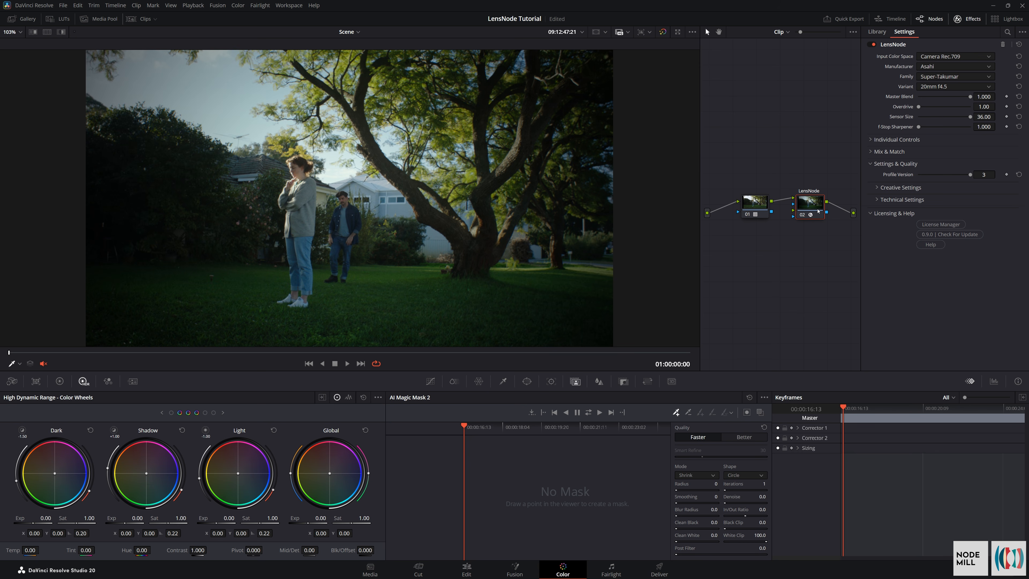
pyautogui.moveTo(801, 208)
pyautogui.mouseDown()
pyautogui.moveTo(738, 182)
pyautogui.moveTo(746, 213)
pyautogui.moveTo(733, 204)
pyautogui.moveTo(788, 198)
pyautogui.mouseUp()
pyautogui.moveTo(822, 197)
pyautogui.mouseDown()
pyautogui.moveTo(853, 213)
pyautogui.moveTo(812, 206)
pyautogui.mouseUp()
pyautogui.moveTo(751, 210); pyautogui.dragTo(751, 204)
# Set LensNode's input color space to ARRI LogC3 (EI800)
pyautogui.click(939, 57)
pyautogui.scroll(4, 938, 70)
pyautogui.click(944, 111)
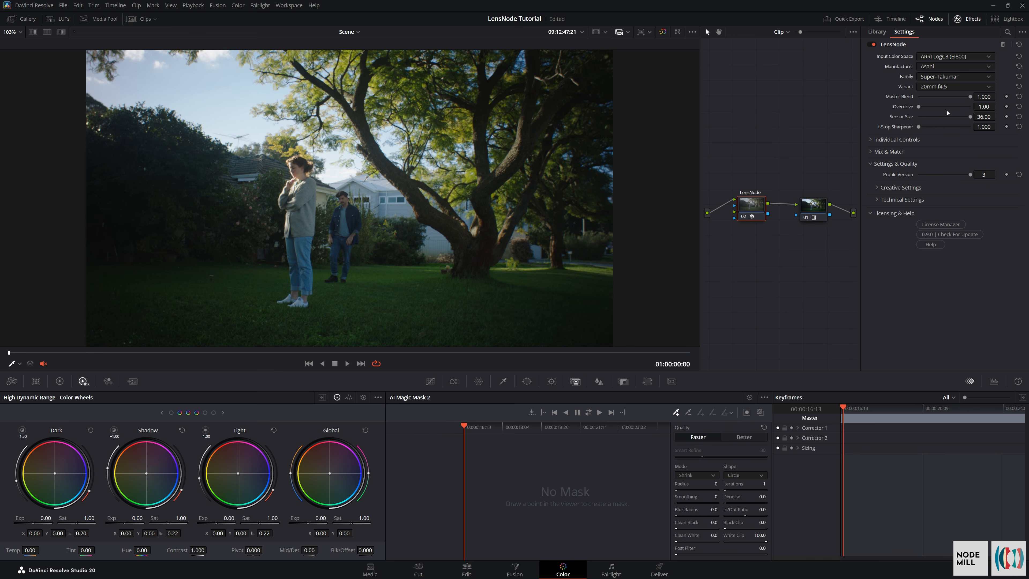
# Line up the LensNode and LUT nodes in the graph, reselect LensNode and save the project
pyautogui.moveTo(753, 207); pyautogui.dragTo(750, 209)
pyautogui.moveTo(815, 214); pyautogui.dragTo(807, 215)
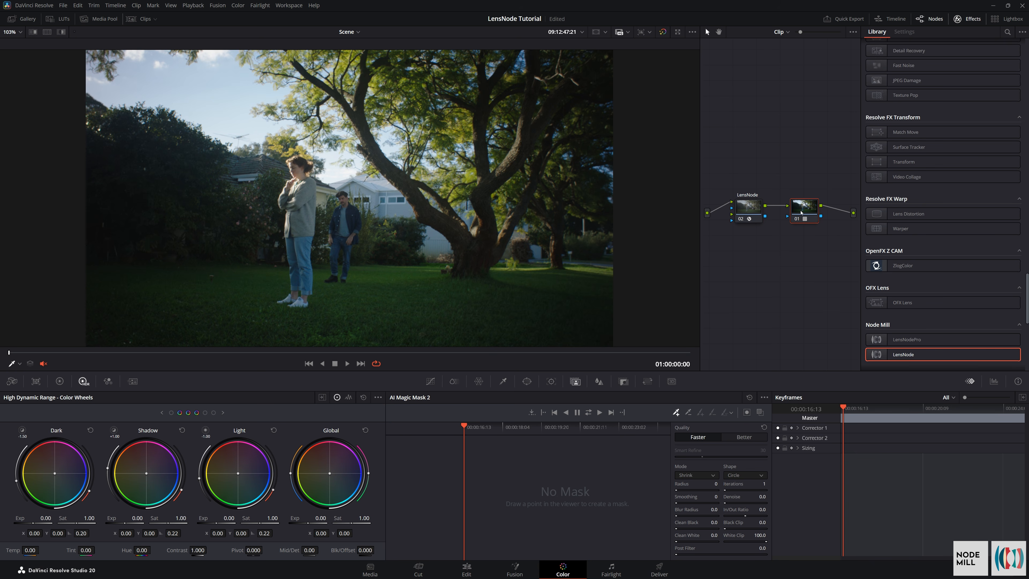
pyautogui.click(750, 208)
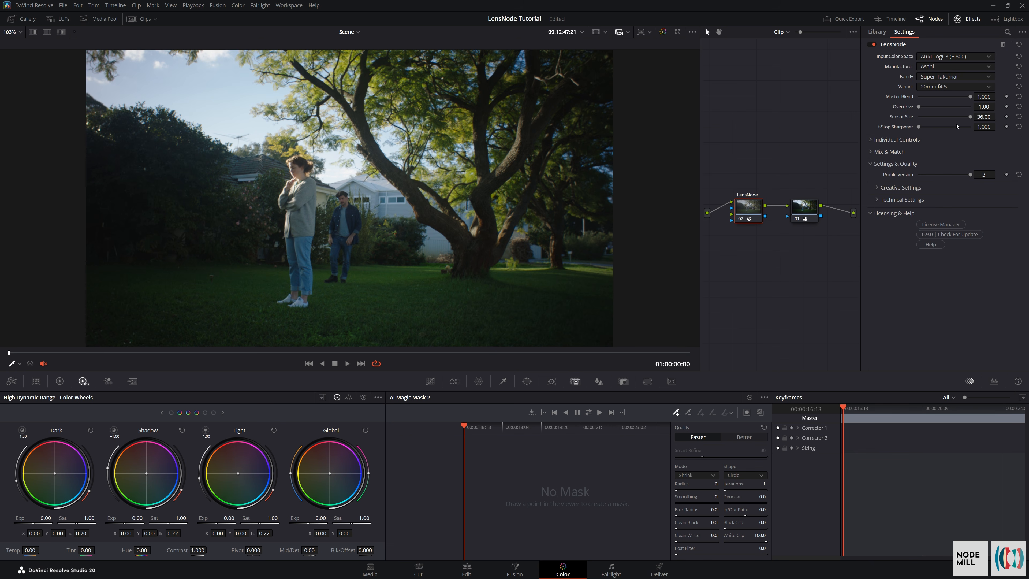
pyautogui.hotkey('ctrl', 's')
# Choose the Cooke Panchro-i Classic 32mm T2.2 lens profile in LensNode
pyautogui.moveTo(886, 58)
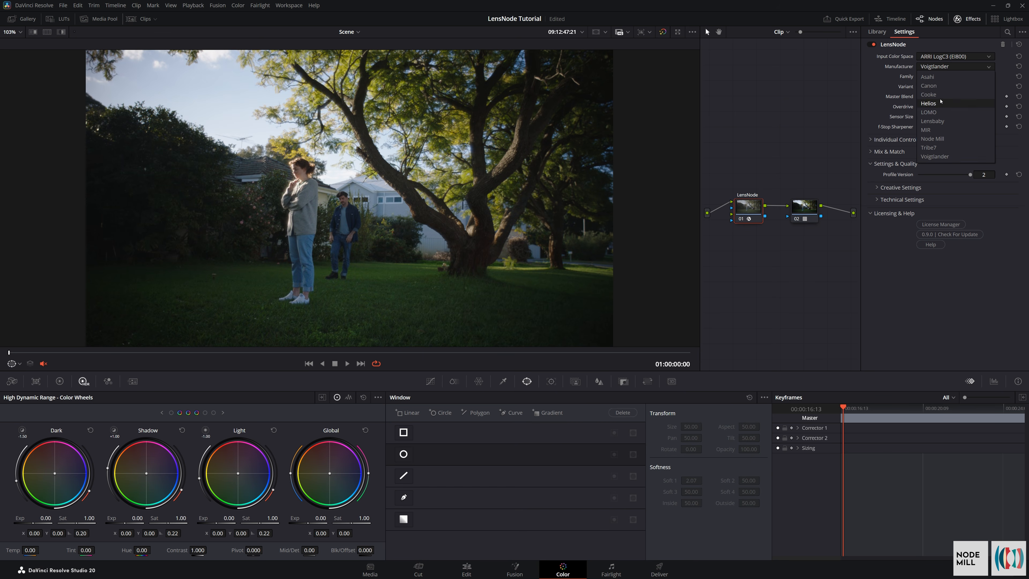
pyautogui.click(928, 94)
pyautogui.click(939, 78)
pyautogui.click(940, 87)
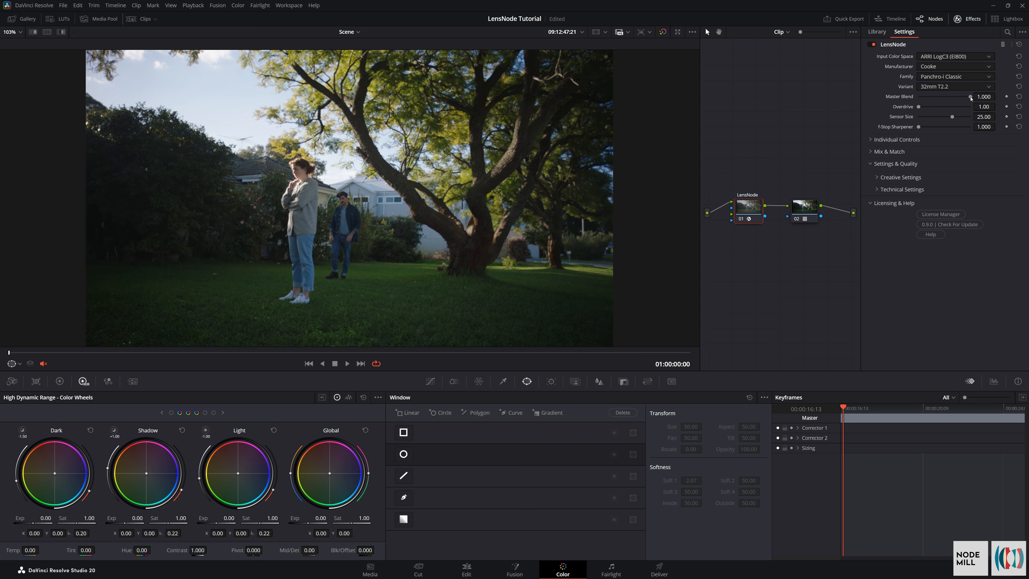
# Test the Master Blend, raise Overdrive to 10.00 and inspect the lens effect on the bush near the image edge
pyautogui.moveTo(971, 99)
pyautogui.mouseDown()
pyautogui.moveTo(917, 99)
pyautogui.moveTo(978, 106)
pyautogui.mouseUp()
pyautogui.scroll(5, 151, 93)
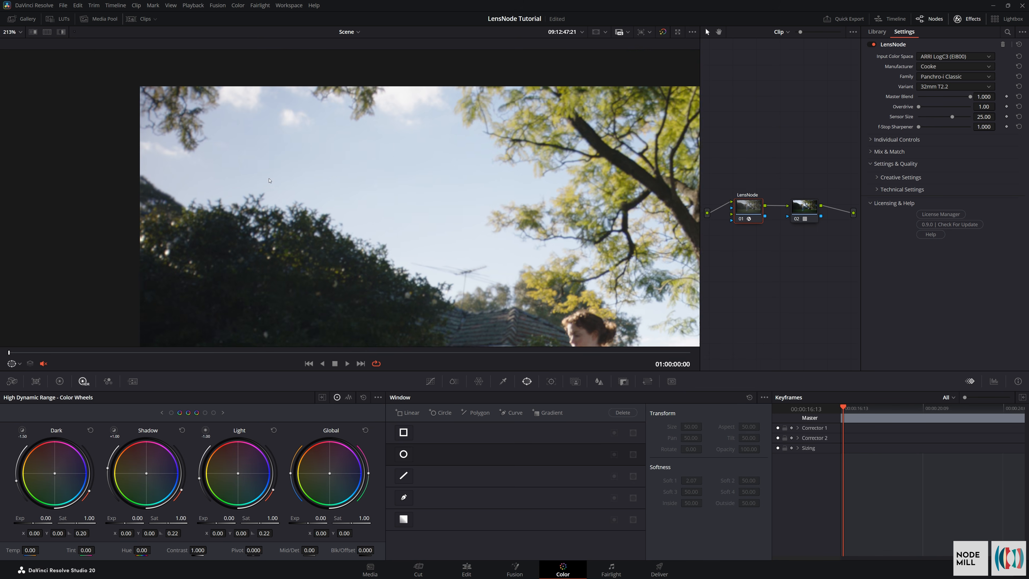
pyautogui.moveTo(918, 106); pyautogui.dragTo(971, 119)
pyautogui.scroll(4, 268, 146)
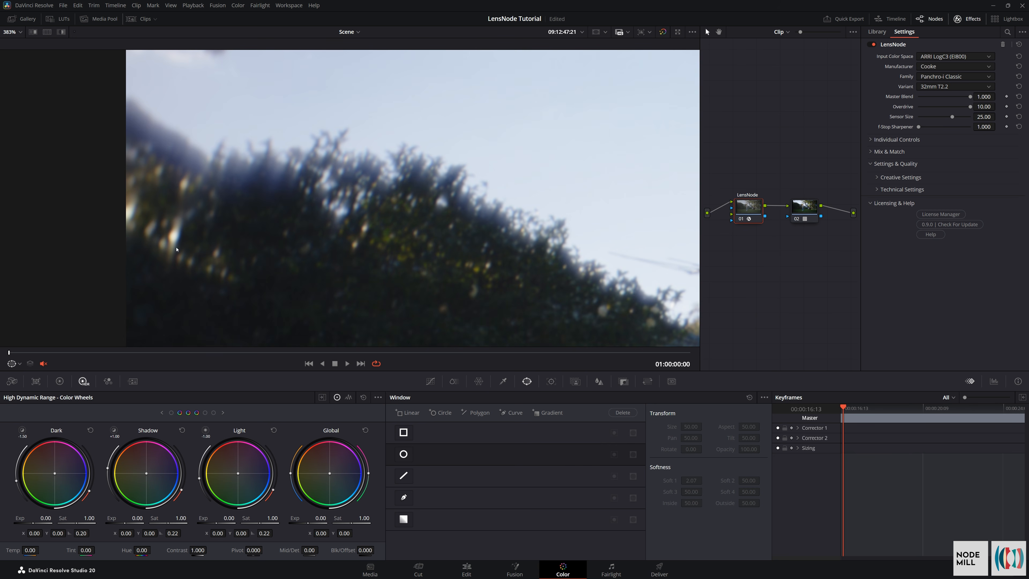
pyautogui.scroll(4, 176, 243)
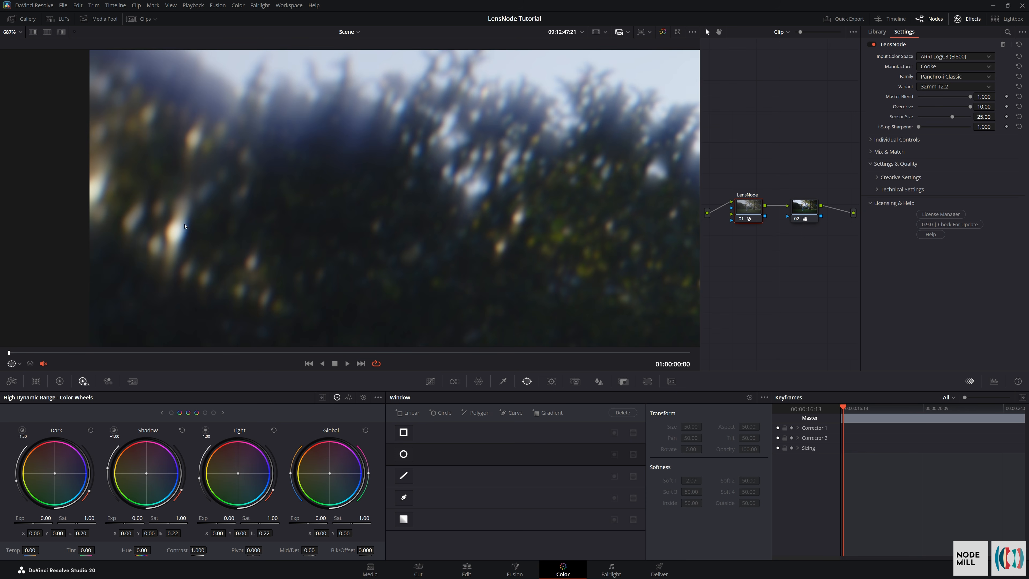
pyautogui.scroll(-10, 187, 243)
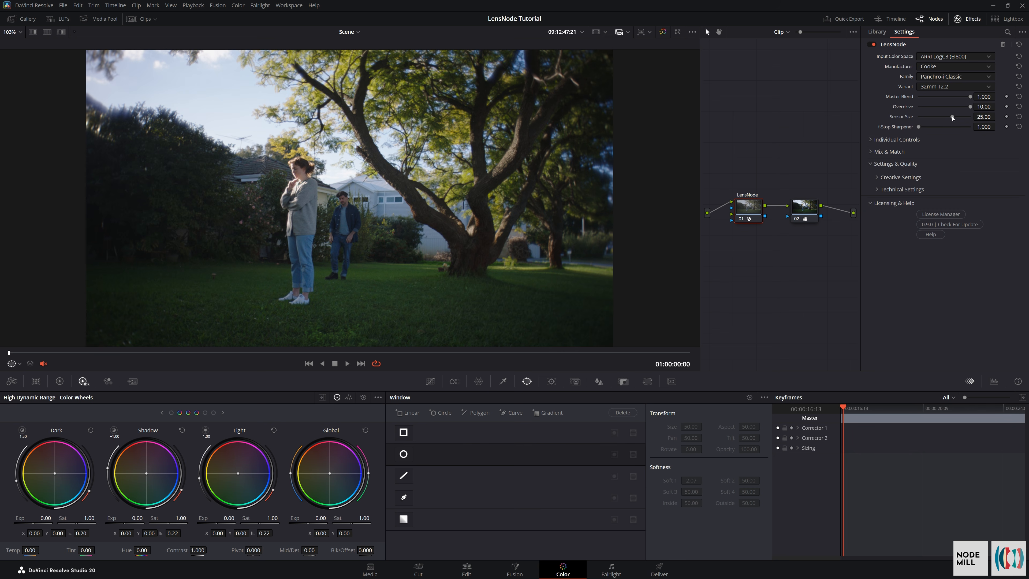
# Vary LensNode's Sensor Size and set it back to 25
pyautogui.moveTo(951, 117)
pyautogui.mouseDown()
pyautogui.moveTo(974, 125)
pyautogui.moveTo(958, 126)
pyautogui.mouseUp()
pyautogui.doubleClick(983, 117)
pyautogui.write('25')
pyautogui.press('Return')
# Try Sensor Size values of 36, 25 and 12.5 to compare the lens falloff at the frame edges
pyautogui.moveTo(952, 117); pyautogui.dragTo(976, 123)
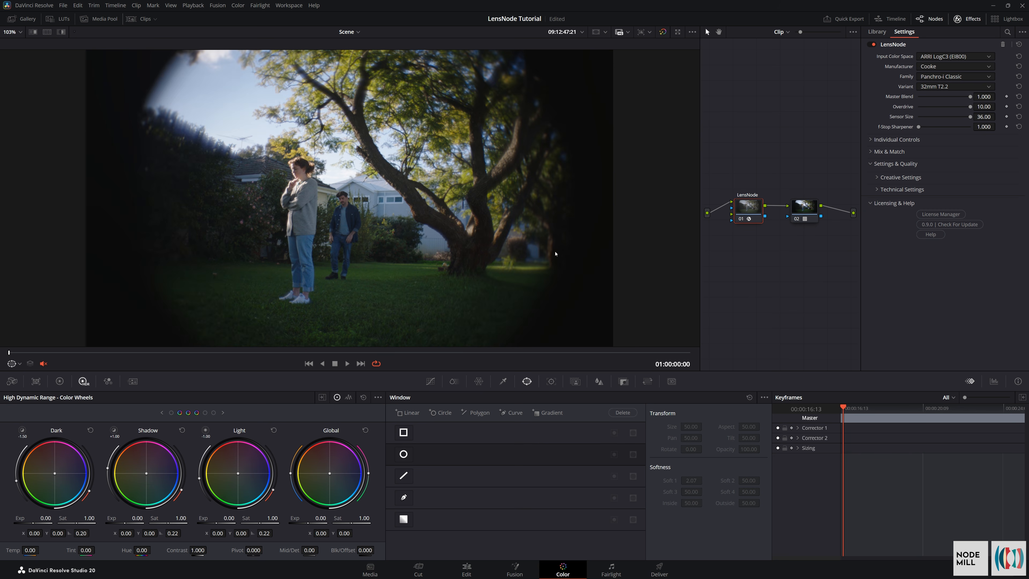
pyautogui.click(976, 119)
pyautogui.write('25')
pyautogui.press('Return')
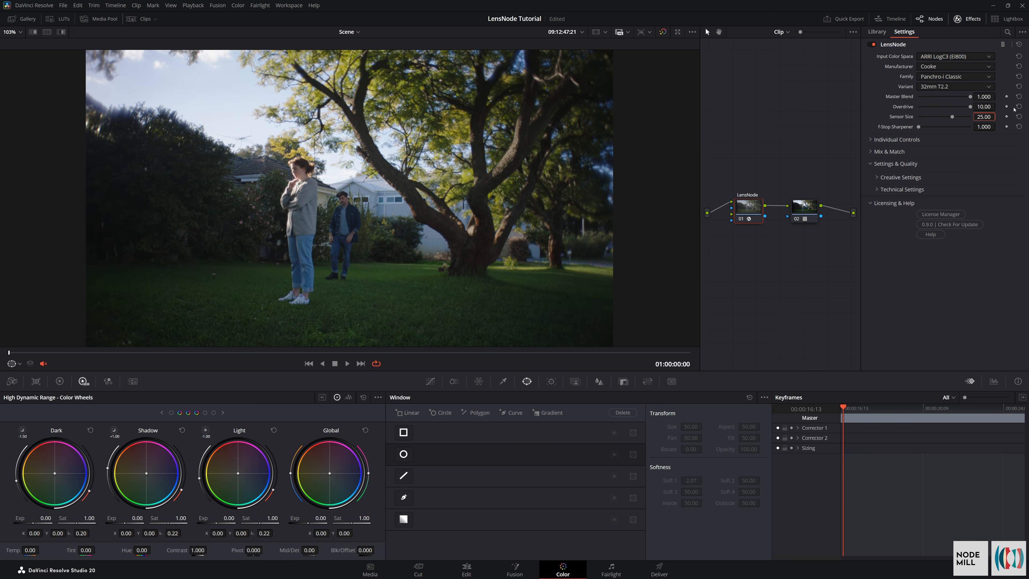
pyautogui.press('Return')
pyautogui.write('12.5')
pyautogui.press('Return')
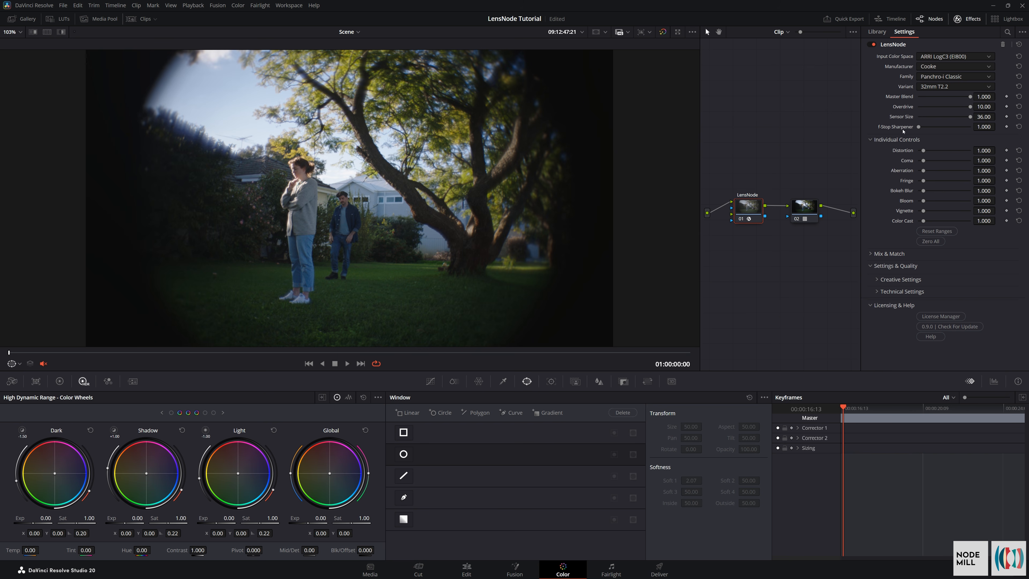
# Raise Coma, Aberration, Fringe and Bokeh Blur to 10.000 and test the T-Stop Sharpener at about 4.2
pyautogui.moveTo(903, 130)
pyautogui.moveTo(924, 160); pyautogui.dragTo(993, 165)
pyautogui.moveTo(923, 171); pyautogui.dragTo(994, 181)
pyautogui.moveTo(923, 190); pyautogui.dragTo(1000, 193)
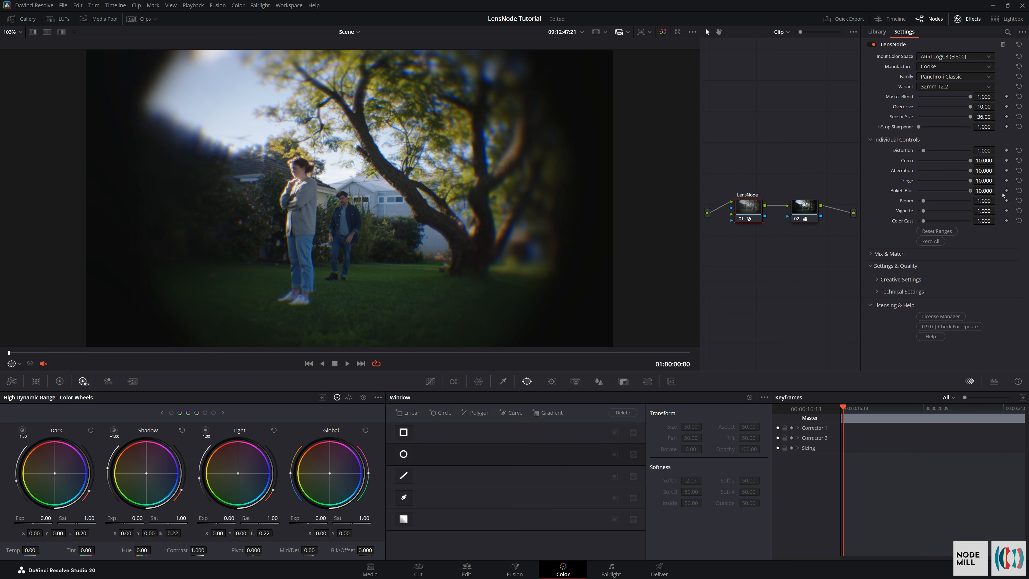
pyautogui.scroll(10, 325, 179)
pyautogui.moveTo(379, 189); pyautogui.dragTo(533, 240)
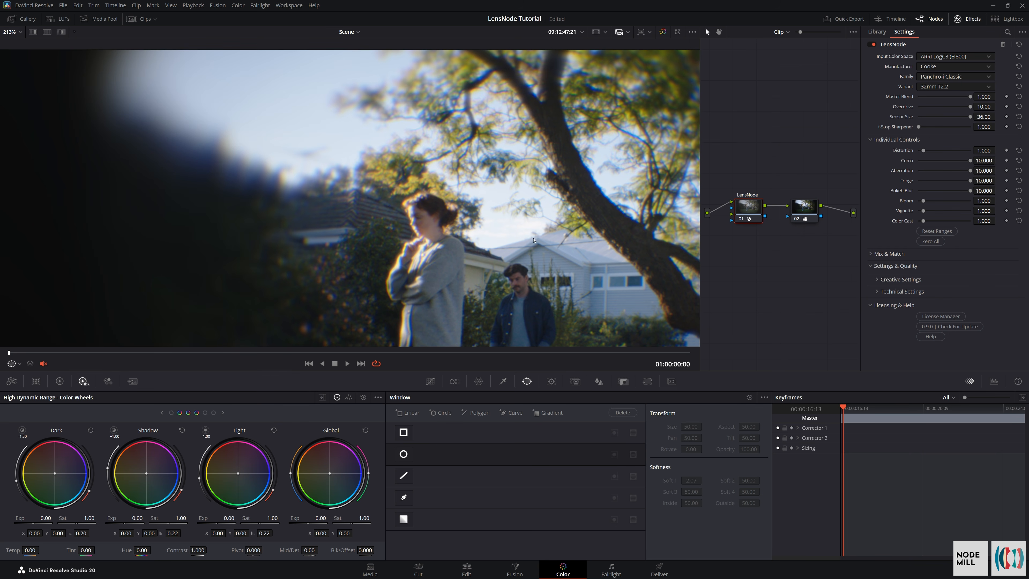
pyautogui.moveTo(918, 126)
pyautogui.mouseDown()
pyautogui.moveTo(936, 132)
pyautogui.moveTo(929, 141)
pyautogui.mouseUp()
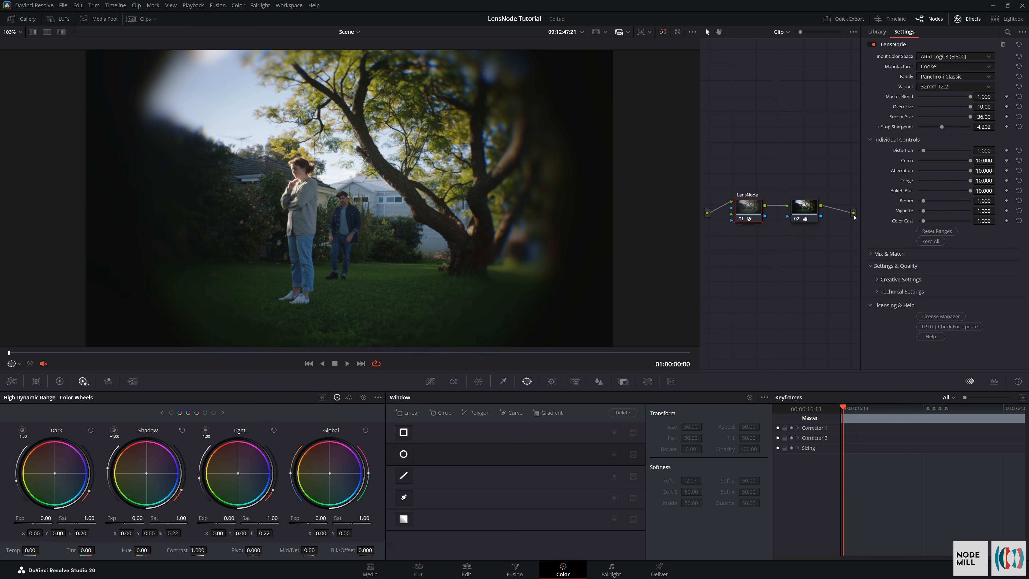
# Extend the individual control ranges, test Distortion at 10.000, and reset both the Distortion and the ranges
pyautogui.click(870, 139)
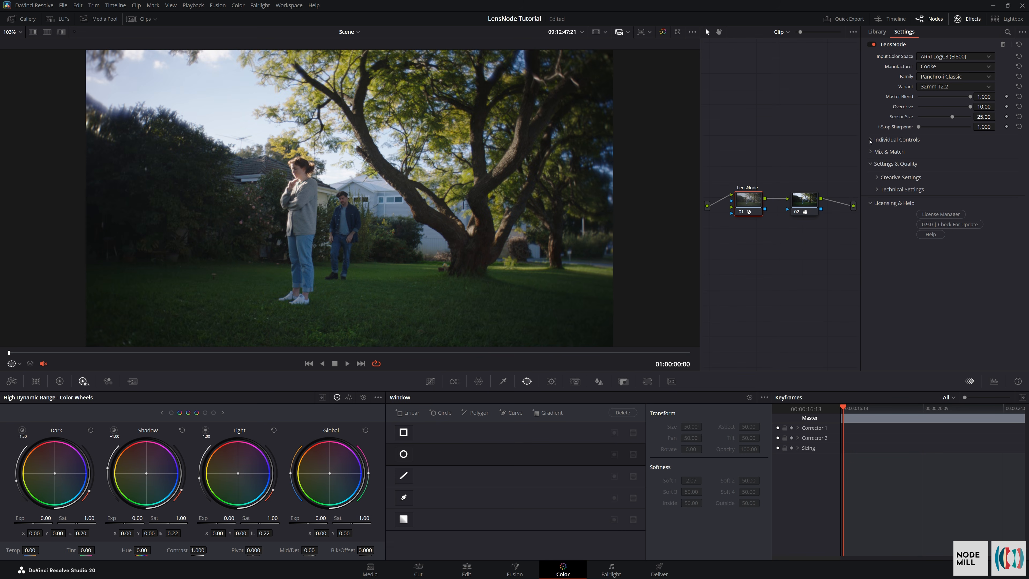
pyautogui.click(870, 139)
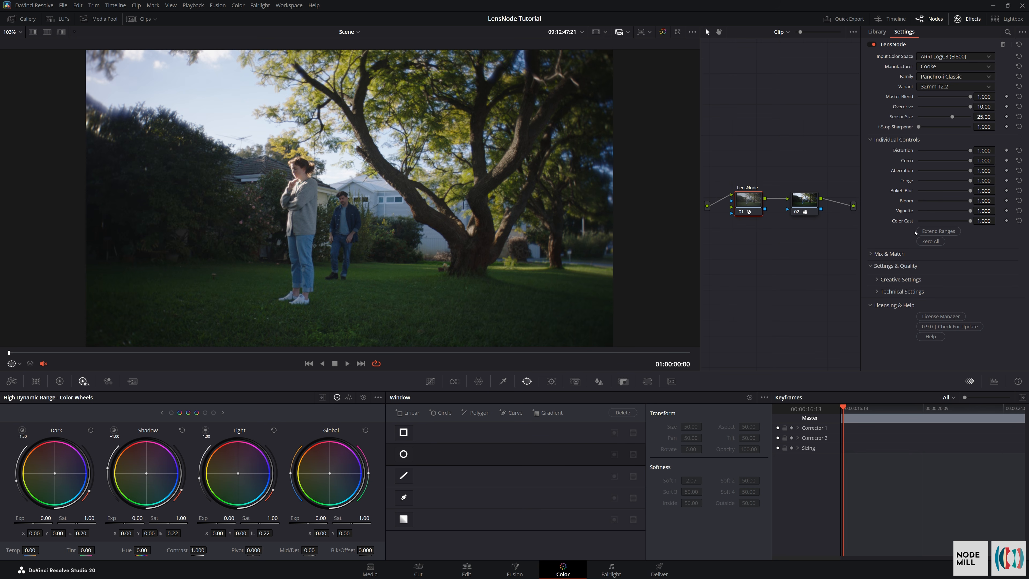
pyautogui.click(938, 231)
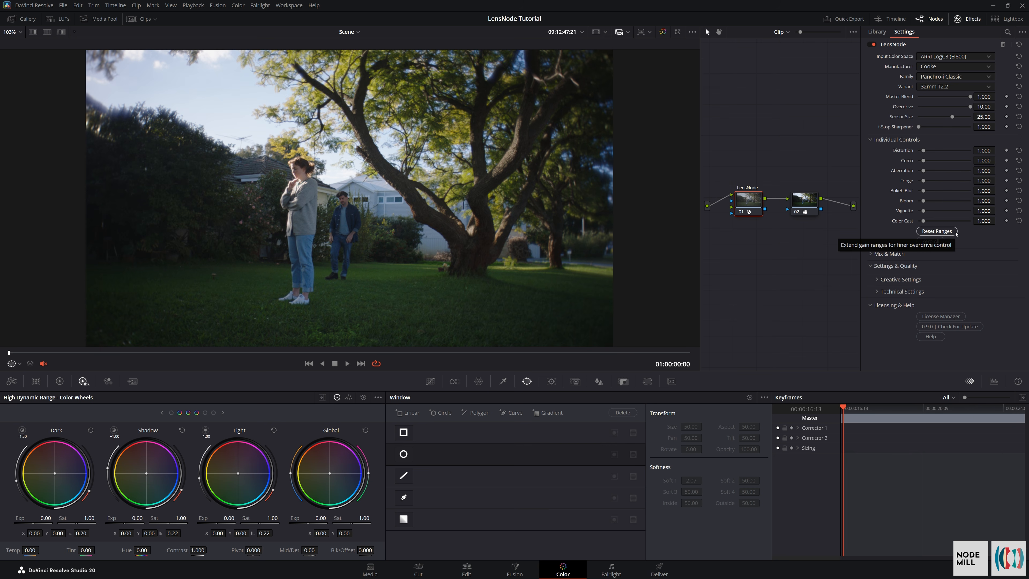
pyautogui.moveTo(923, 150); pyautogui.dragTo(986, 155)
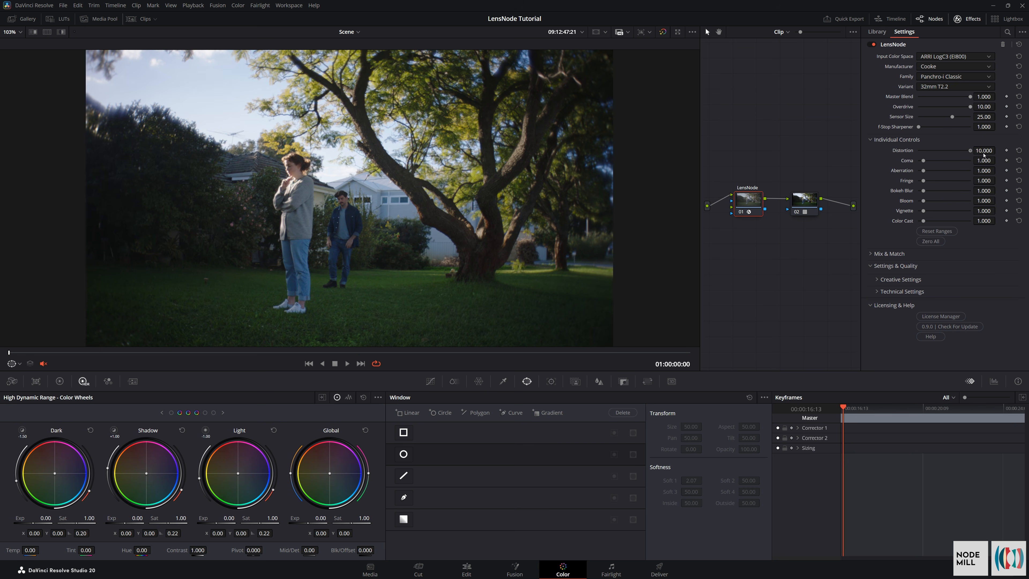
pyautogui.click(1018, 150)
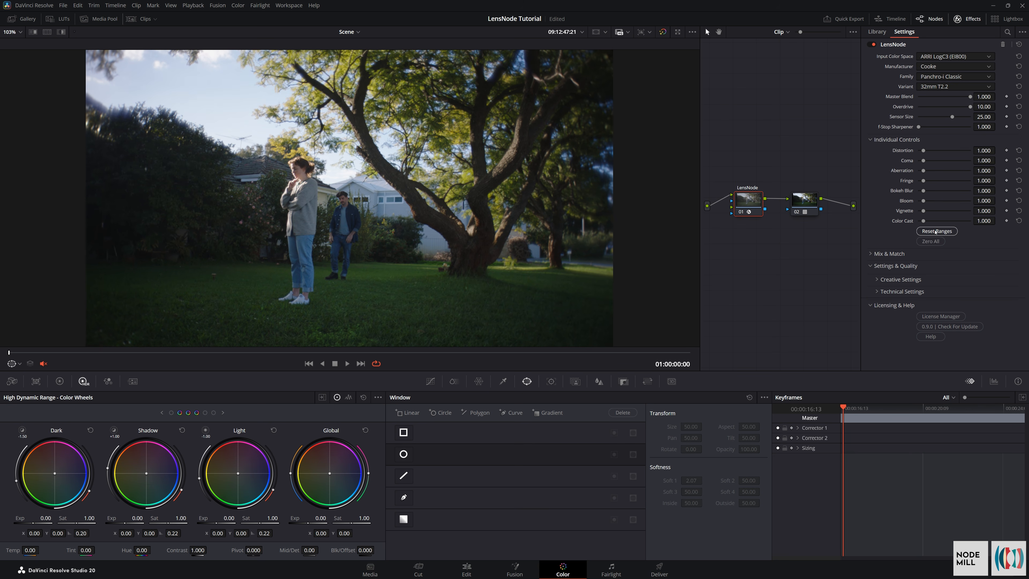
pyautogui.click(937, 231)
# Zero all individual lens controls and isolate Distortion at 10.000 using the extended ranges
pyautogui.click(931, 242)
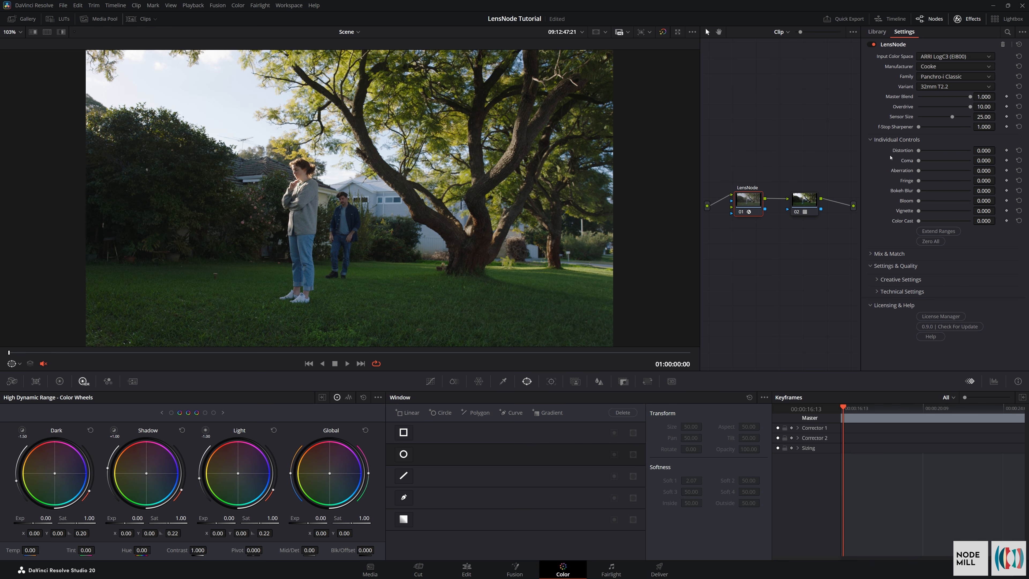
pyautogui.click(937, 231)
pyautogui.moveTo(918, 151); pyautogui.dragTo(970, 152)
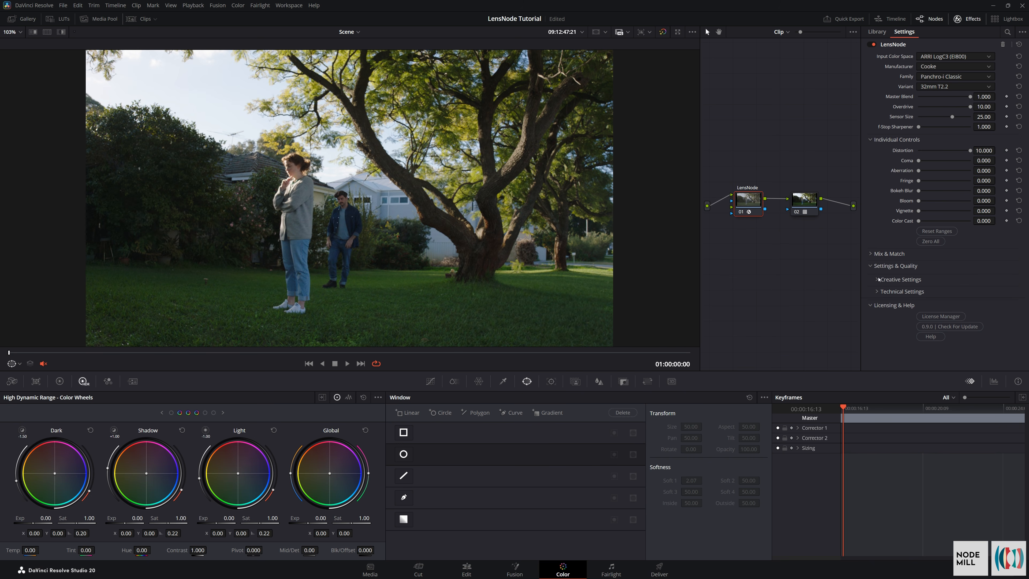
# Toggle Scale to Frame in the technical settings to compare the framing, and reset Distortion to 1.000
pyautogui.click(880, 292)
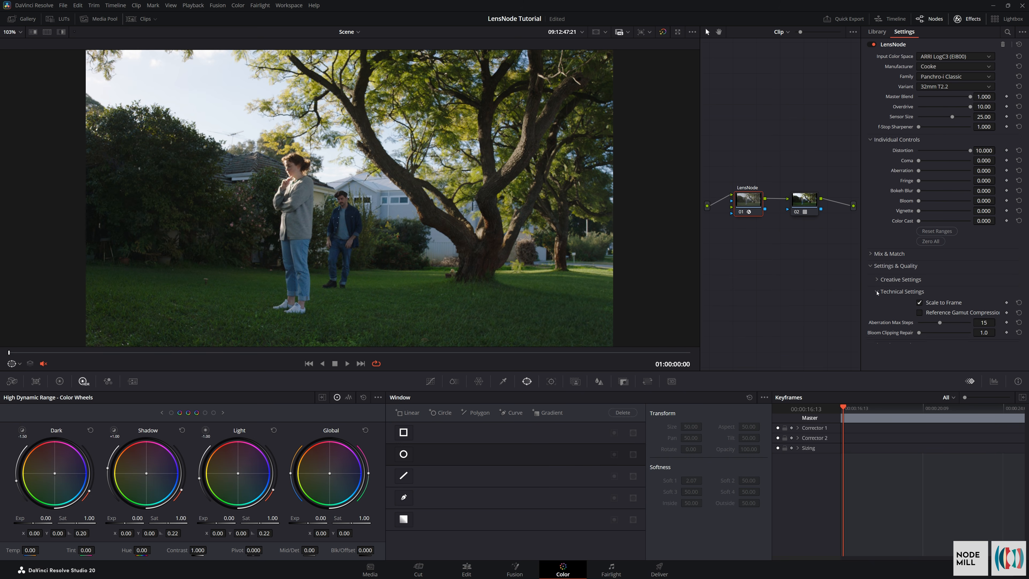
pyautogui.click(919, 302)
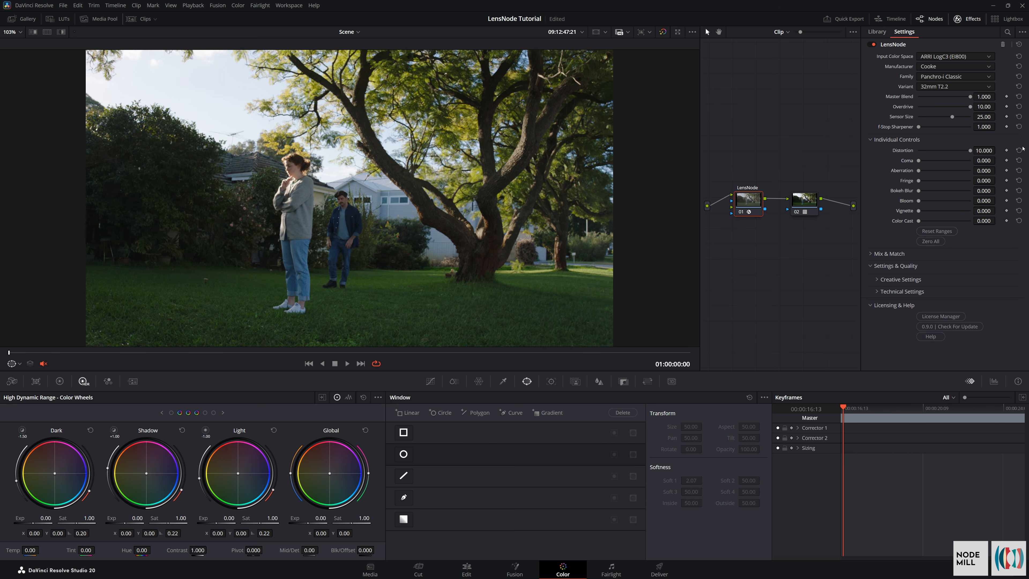
pyautogui.click(1019, 150)
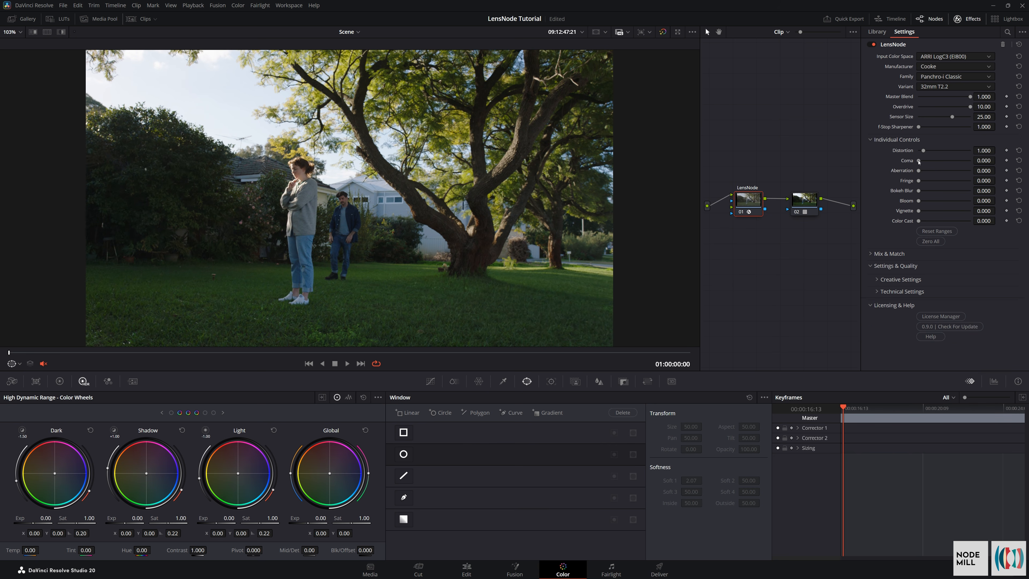
# Test Coma at about 0.93 on the foliage in the image's upper-left corner, and return it to 0.000
pyautogui.moveTo(918, 162); pyautogui.dragTo(958, 179)
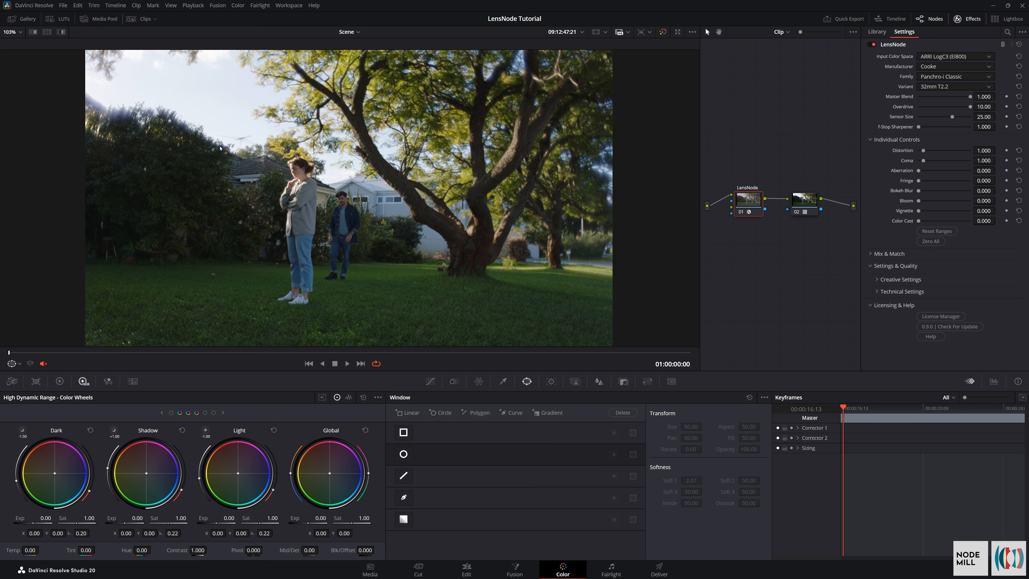
pyautogui.scroll(10, 220, 148)
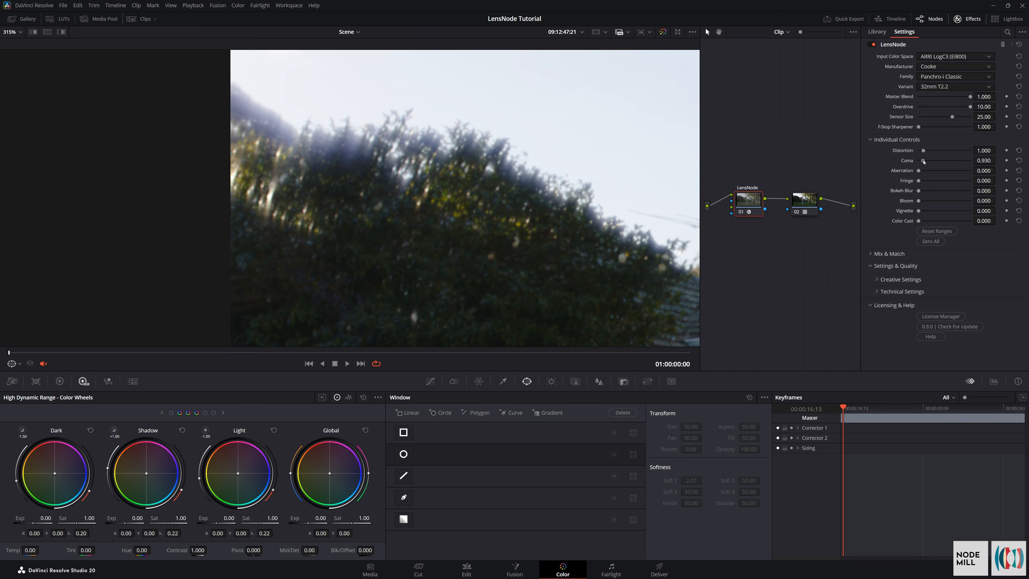
pyautogui.moveTo(923, 161); pyautogui.dragTo(855, 218)
# Raise Aberration to 10.000 and Sensor Size to 36.00, and inspect the colour smearing in the upper-left foliage
pyautogui.moveTo(917, 177); pyautogui.dragTo(1022, 179)
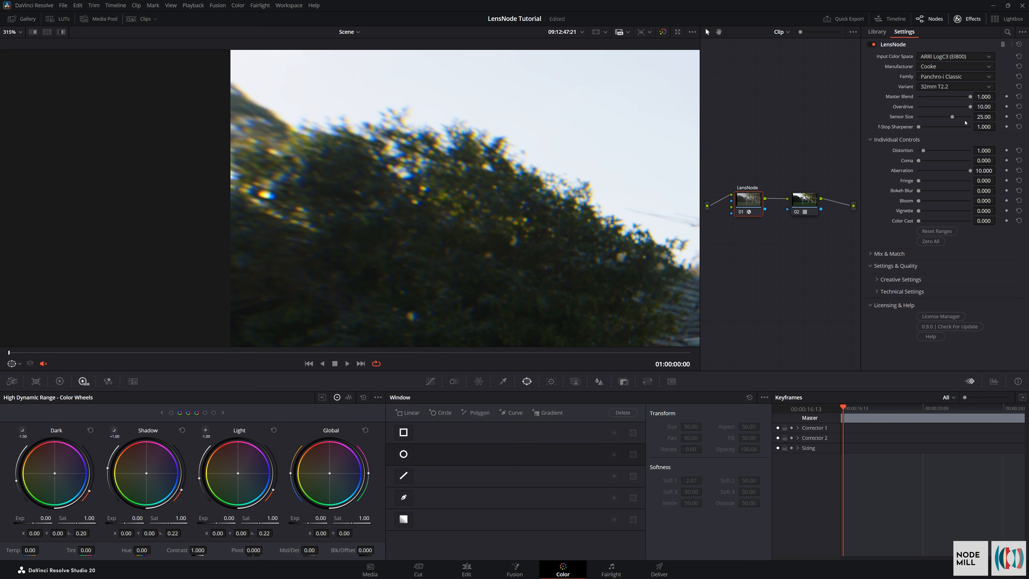
pyautogui.moveTo(952, 117); pyautogui.dragTo(973, 120)
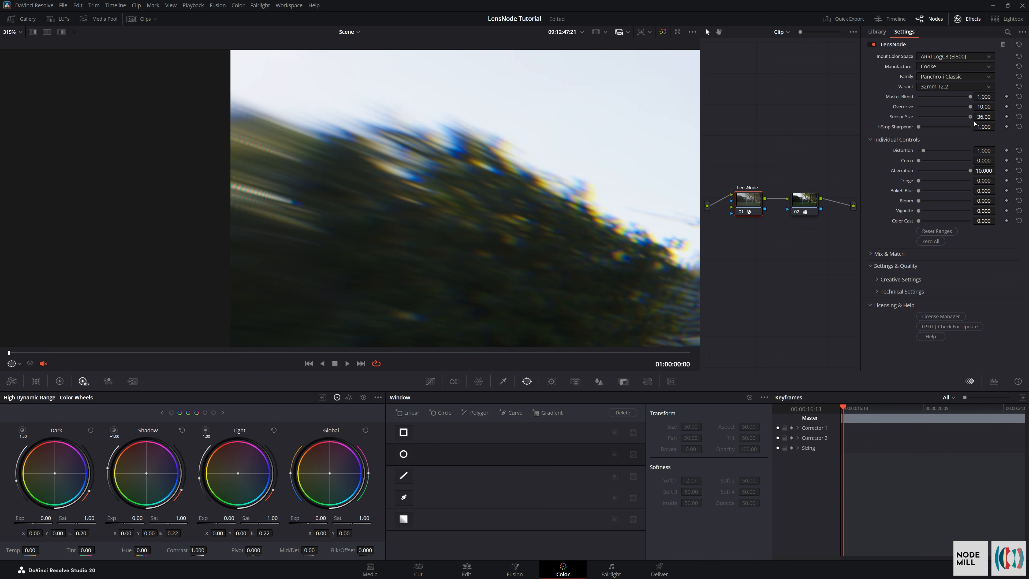
pyautogui.scroll(2, 539, 183)
pyautogui.scroll(-3, 243, 211)
pyautogui.scroll(1, 220, 202)
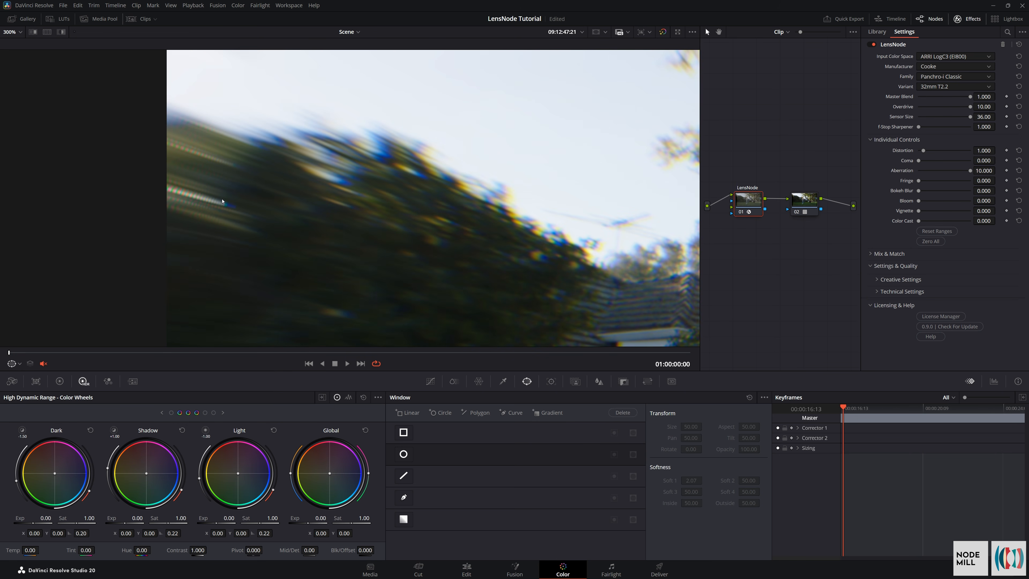
pyautogui.scroll(-1, 221, 215)
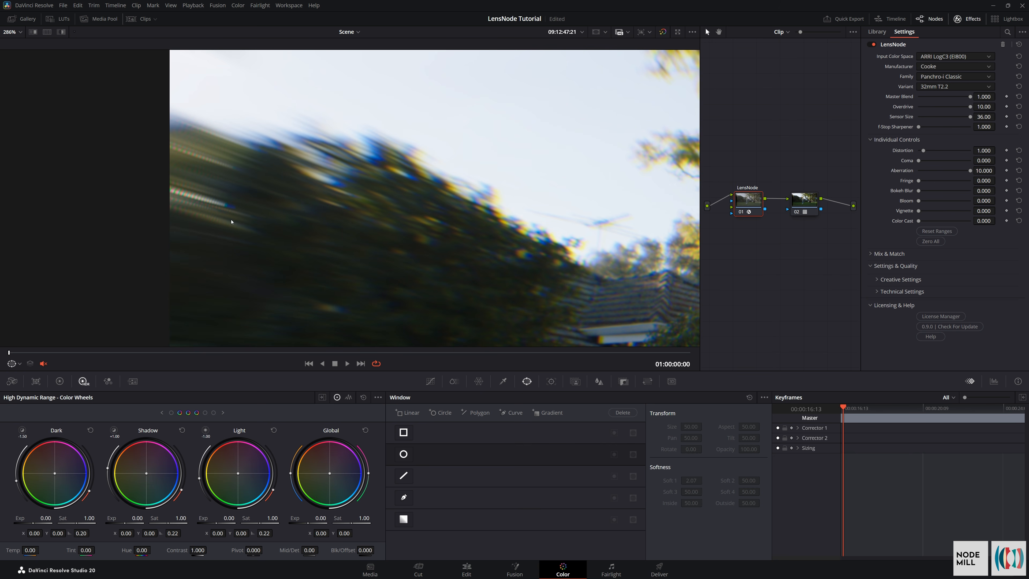
# Set Aberration Max Steps to 32 in the technical settings and return Aberration to 0.000
pyautogui.click(877, 291)
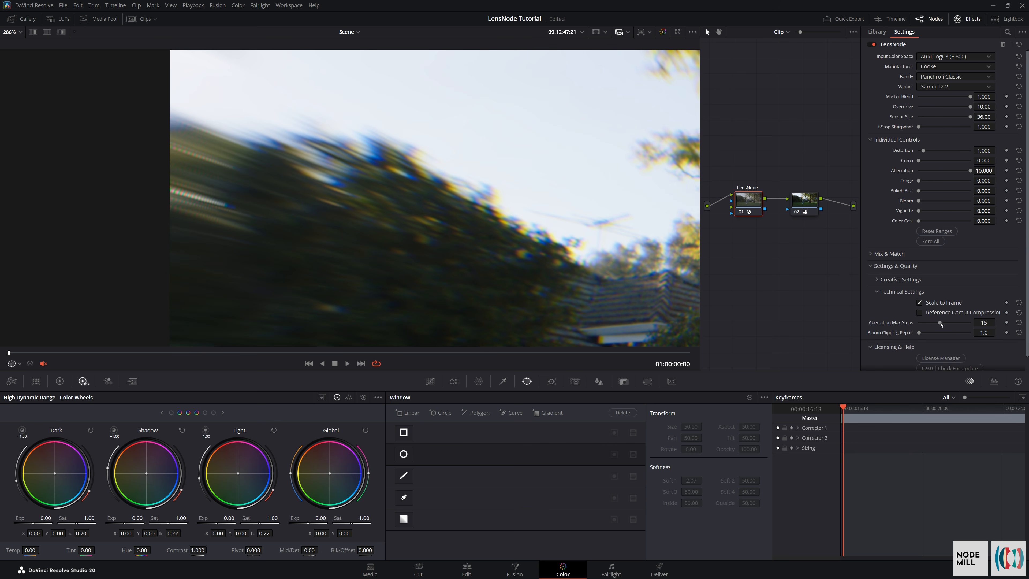
pyautogui.moveTo(940, 324); pyautogui.dragTo(980, 329)
pyautogui.hotkey('shift', 'z')
pyautogui.click(1018, 170)
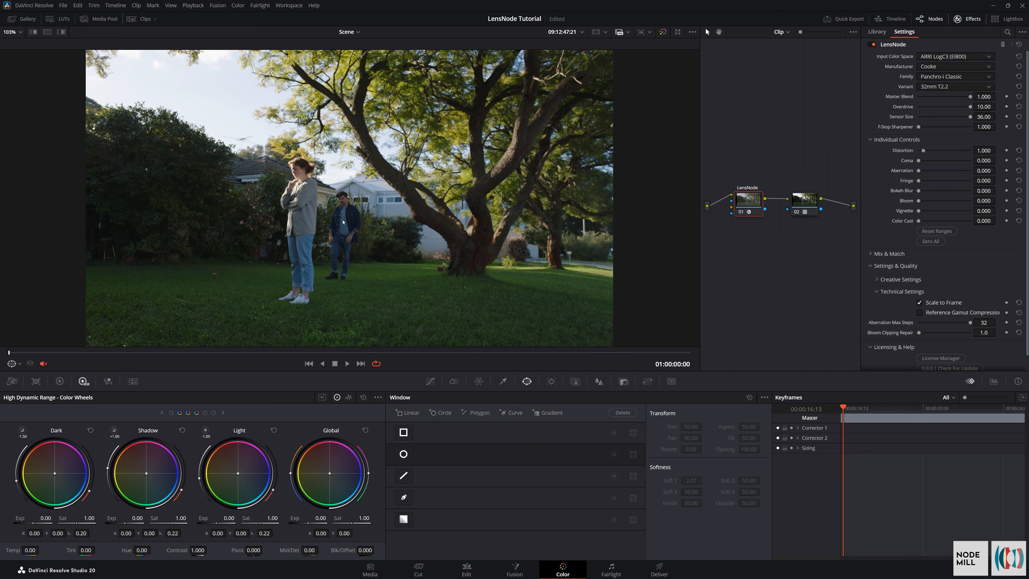
# Test Fringe at about 6.6 and at a lower strength on the woman's edges, and return it to 0.000
pyautogui.scroll(5, 199, 145)
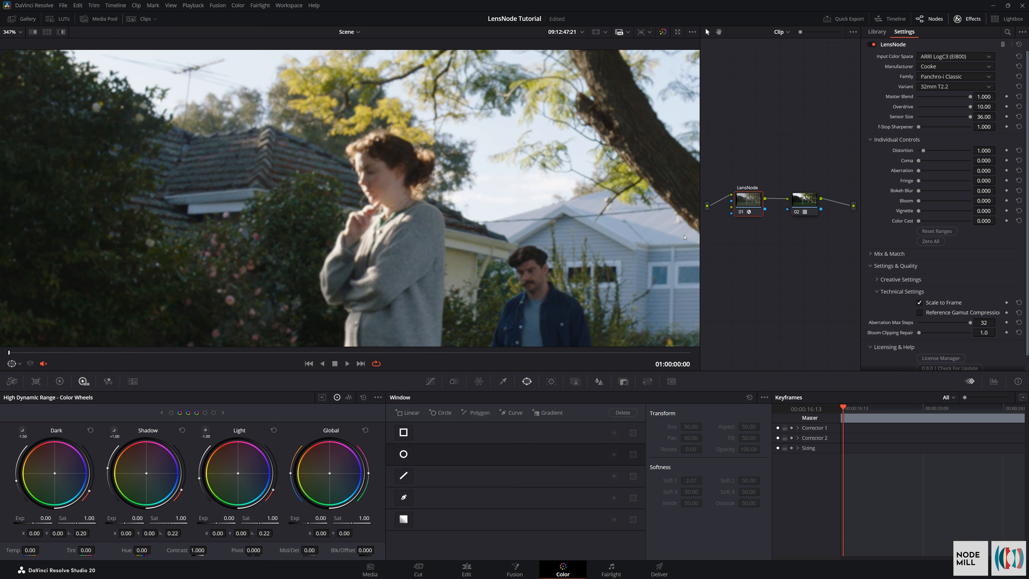
pyautogui.moveTo(919, 182); pyautogui.dragTo(952, 181)
pyautogui.scroll(2, 355, 214)
pyautogui.scroll(1, 355, 215)
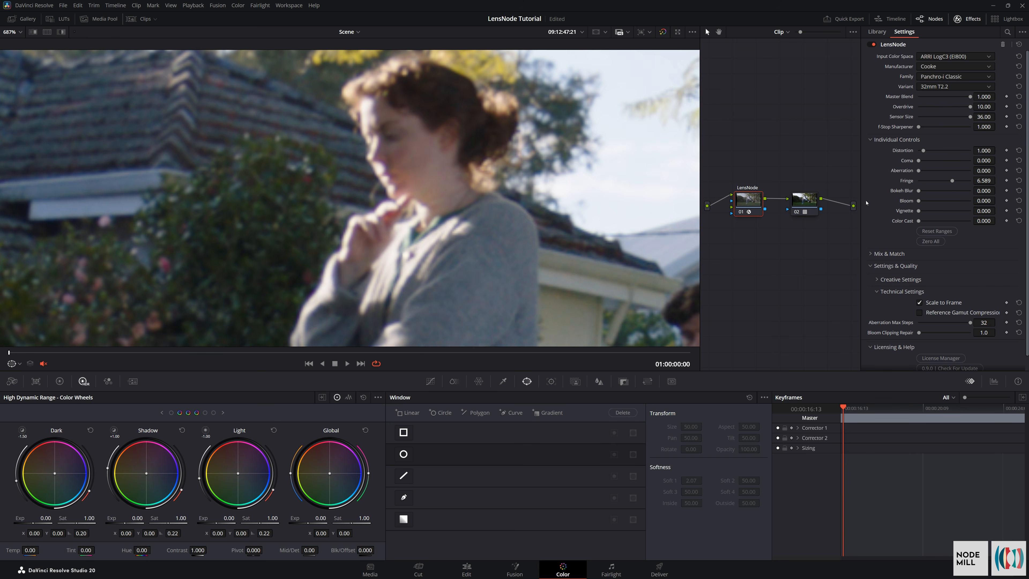
pyautogui.moveTo(951, 182); pyautogui.dragTo(925, 200)
pyautogui.scroll(1, 370, 245)
pyautogui.click(1018, 181)
pyautogui.scroll(-5, 381, 190)
pyautogui.scroll(-6, 382, 170)
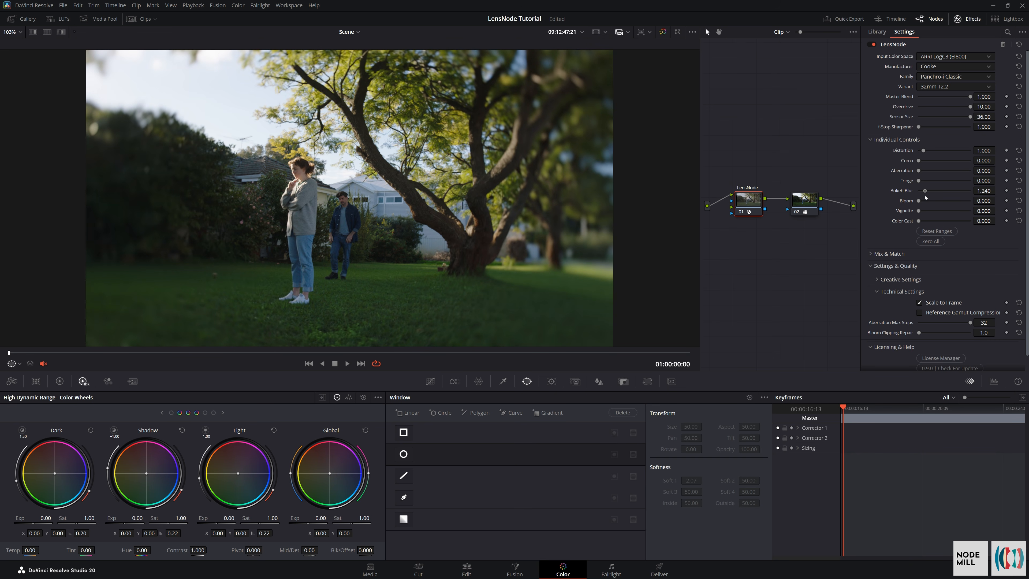
# Examine Bokeh Blur at about 1.3 in the upper-left foliage, the tree on the opposite side and the lawn
pyautogui.moveTo(260, 144); pyautogui.dragTo(360, 175)
pyautogui.scroll(5, 175, 154)
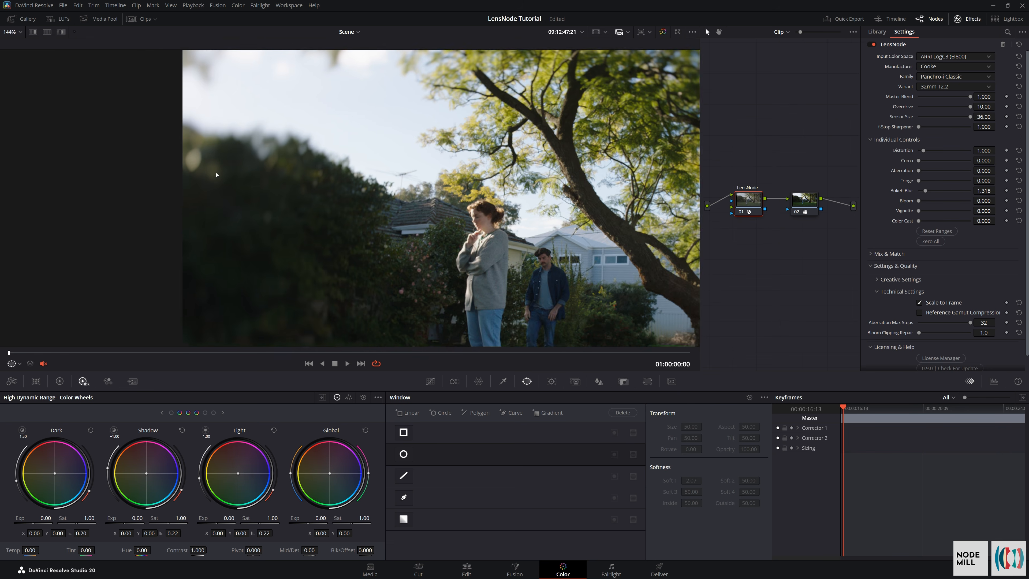
pyautogui.scroll(5, 203, 166)
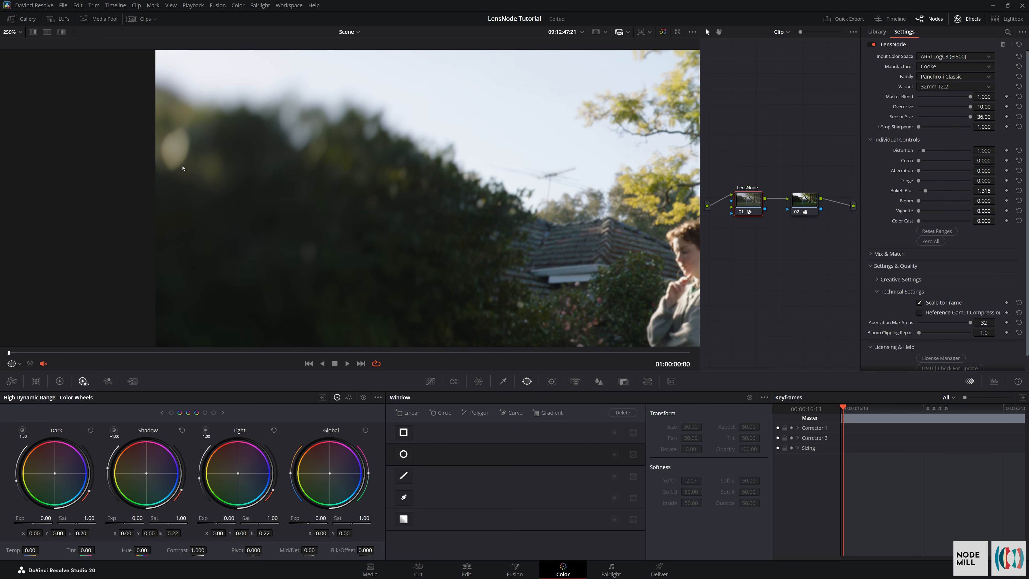
pyautogui.scroll(-5, 295, 135)
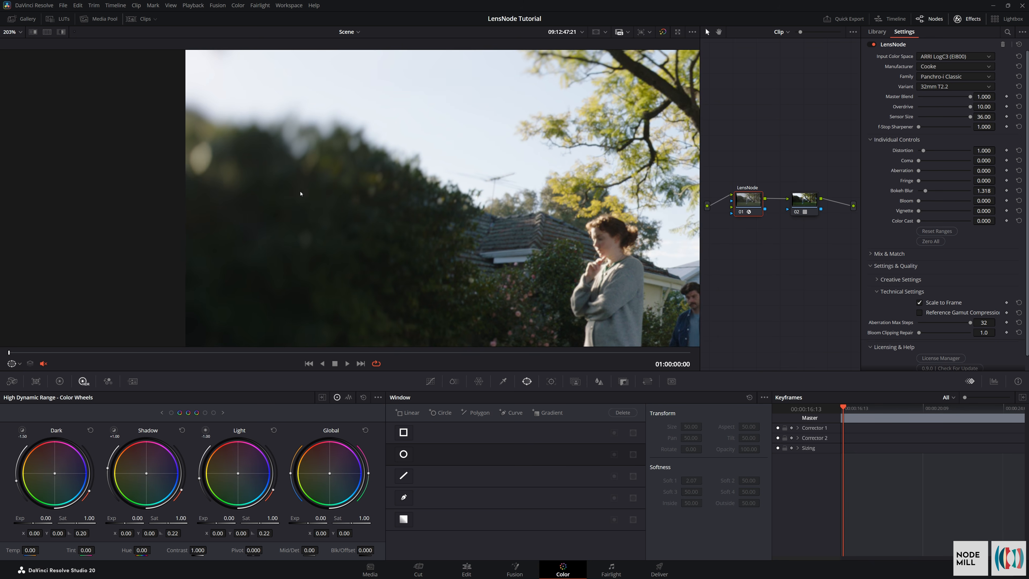
pyautogui.scroll(-4, 228, 212)
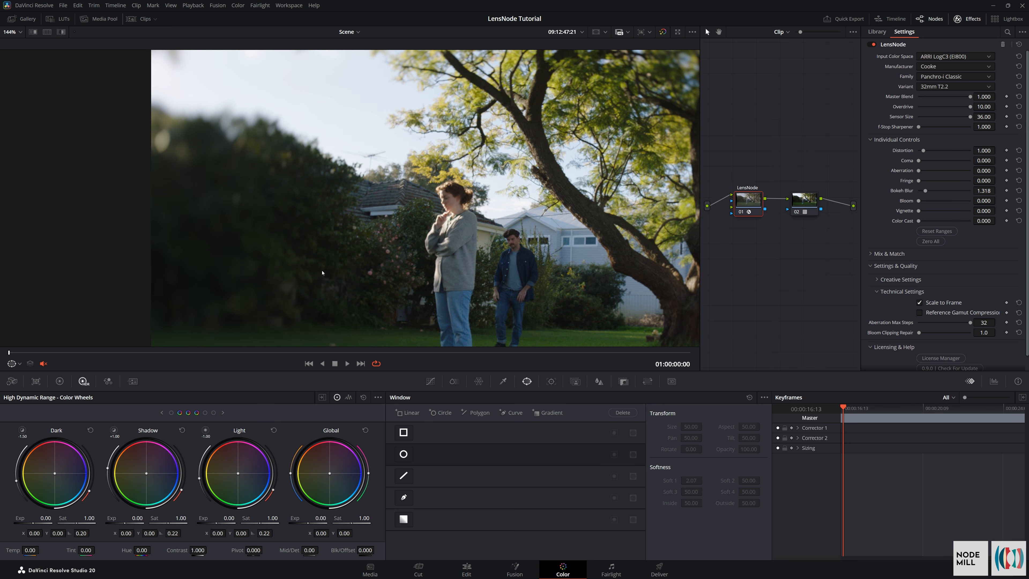
pyautogui.moveTo(521, 226); pyautogui.dragTo(431, 212)
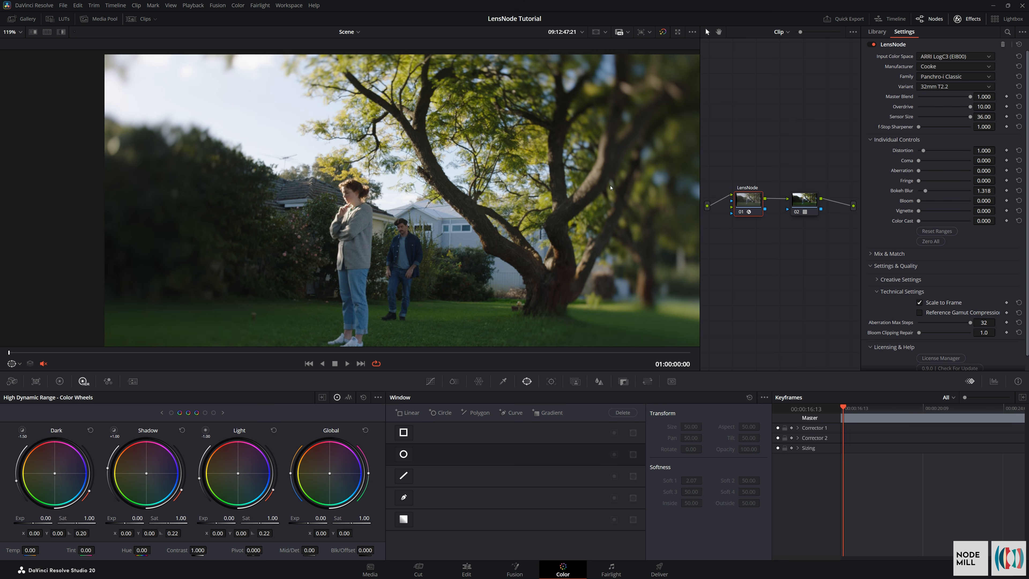
pyautogui.scroll(3, 539, 127)
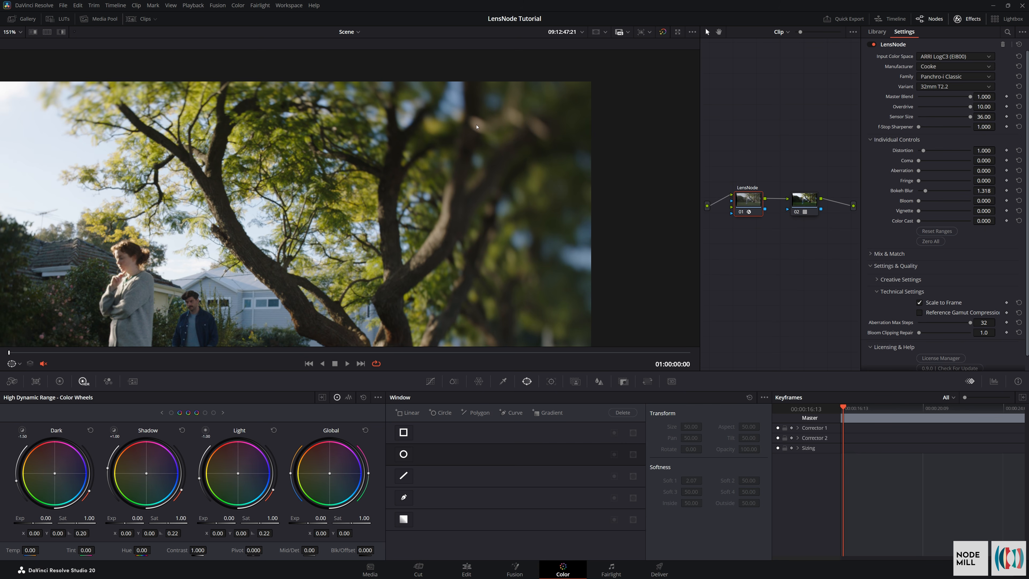
pyautogui.moveTo(152, 311); pyautogui.dragTo(237, 219)
pyautogui.moveTo(592, 333); pyautogui.dragTo(542, 205)
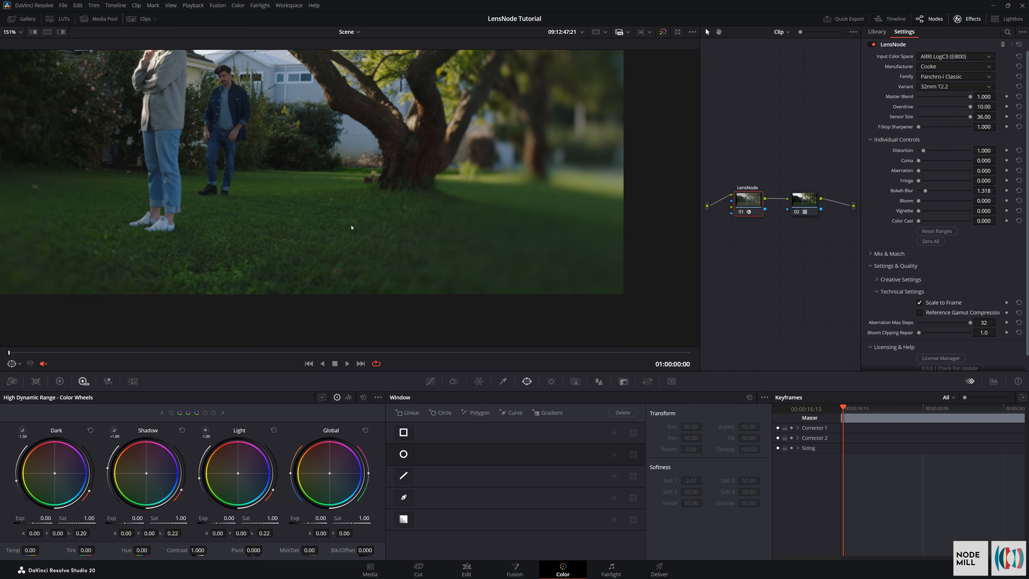
pyautogui.moveTo(372, 245); pyautogui.dragTo(474, 280)
pyautogui.hotkey('shift', 'z')
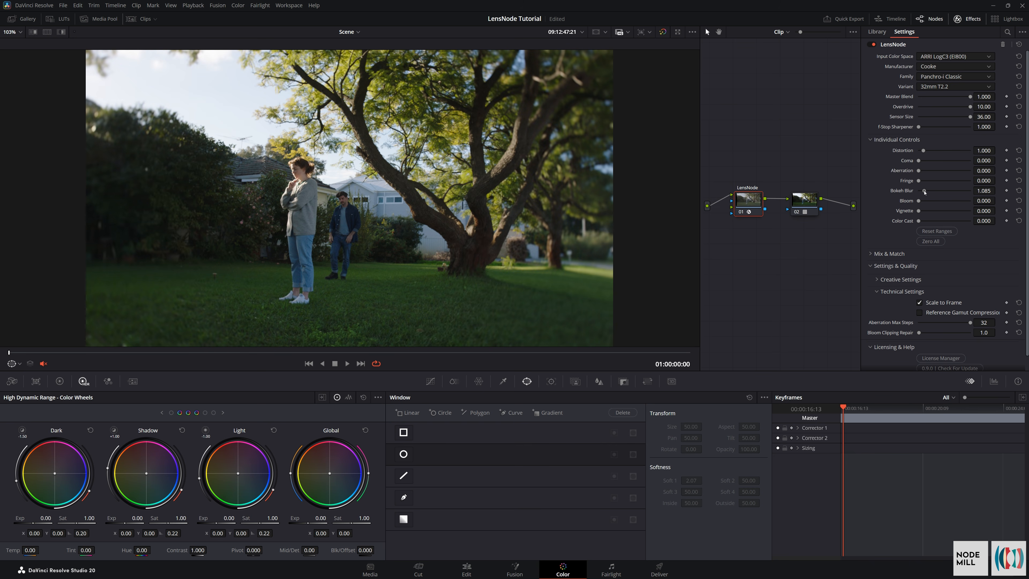
# Raise Bokeh Blur to about 1.4 and inspect the bokeh highlight in the upper-left foliage
pyautogui.moveTo(925, 192); pyautogui.dragTo(925, 194)
pyautogui.scroll(6, 115, 133)
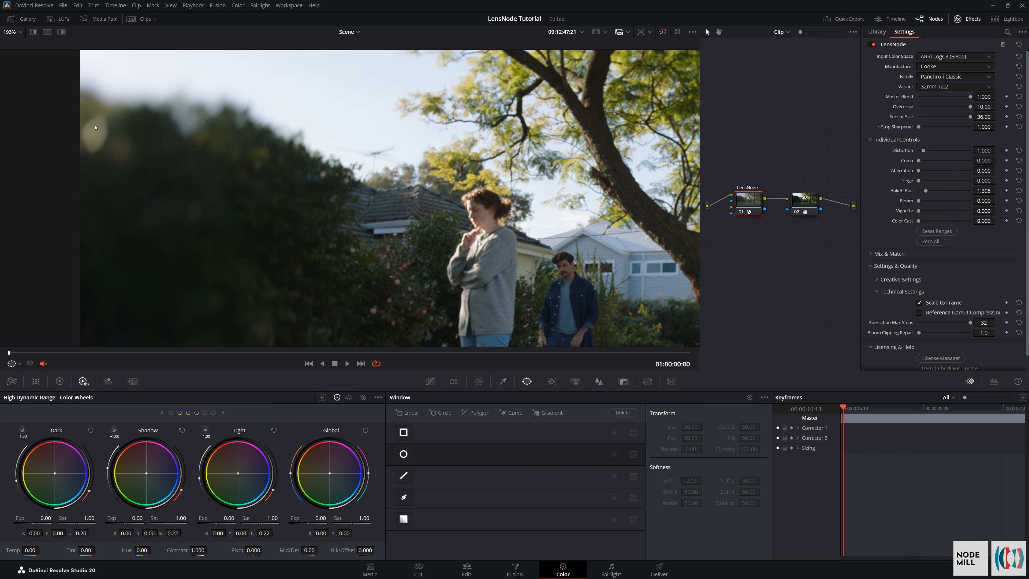
pyautogui.scroll(-4, 149, 172)
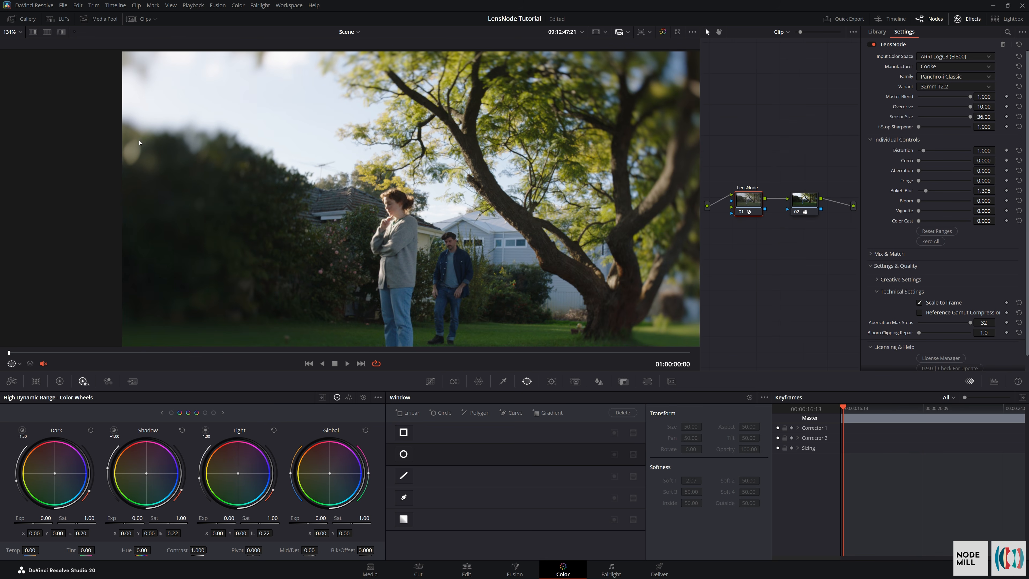
# Reveal the creative settings and test Bokeh Swirl at about 0.59 and at 1.000 on the corner bokeh
pyautogui.scroll(-1, 885, 302)
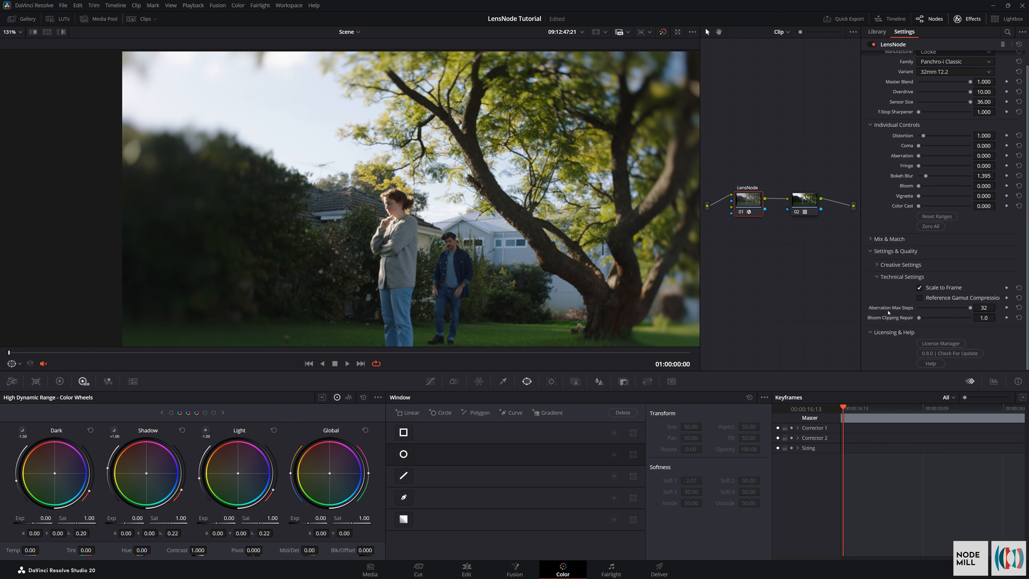
pyautogui.click(878, 266)
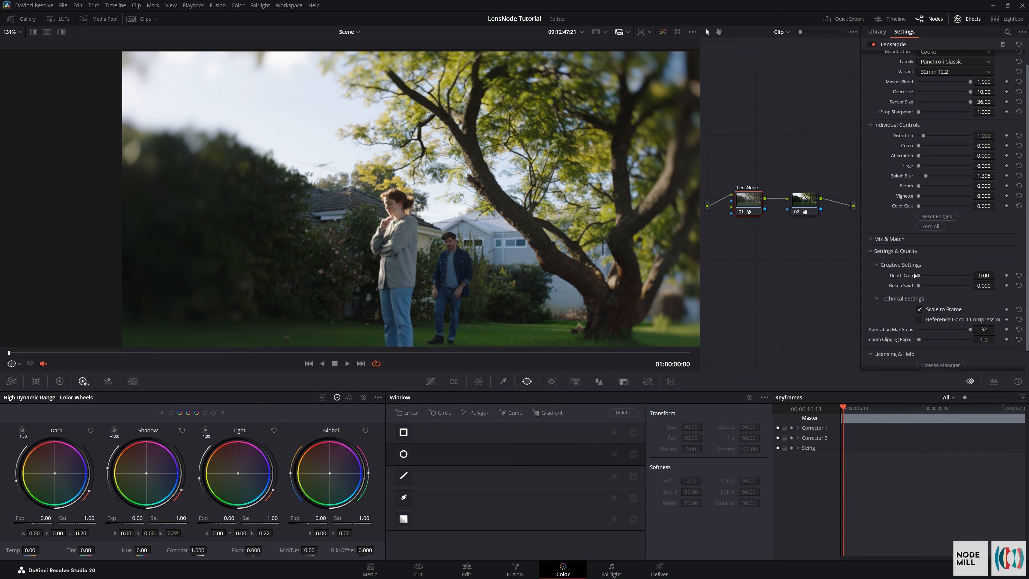
pyautogui.moveTo(919, 285); pyautogui.dragTo(947, 297)
pyautogui.scroll(10, 138, 150)
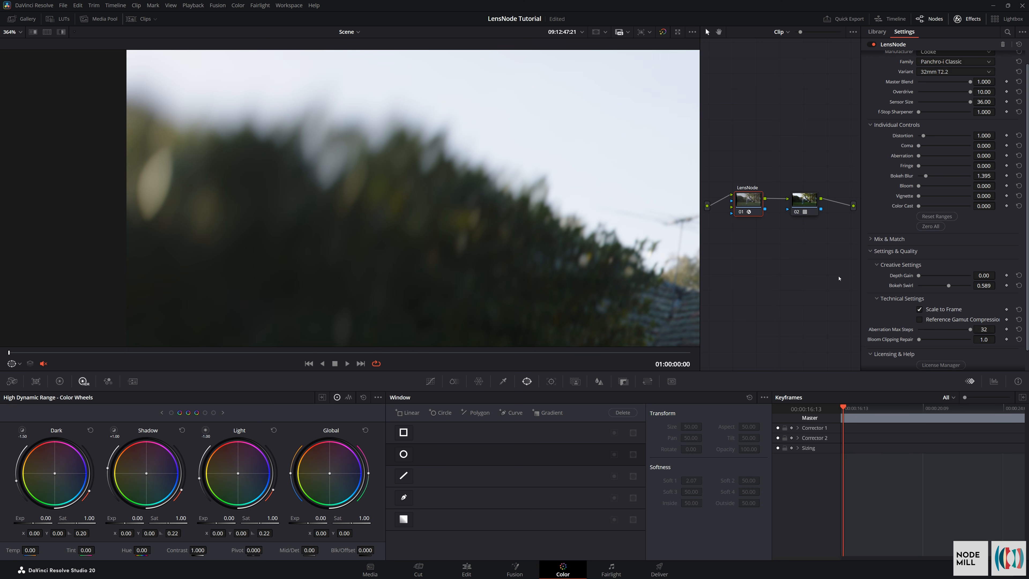
pyautogui.moveTo(948, 286); pyautogui.dragTo(974, 311)
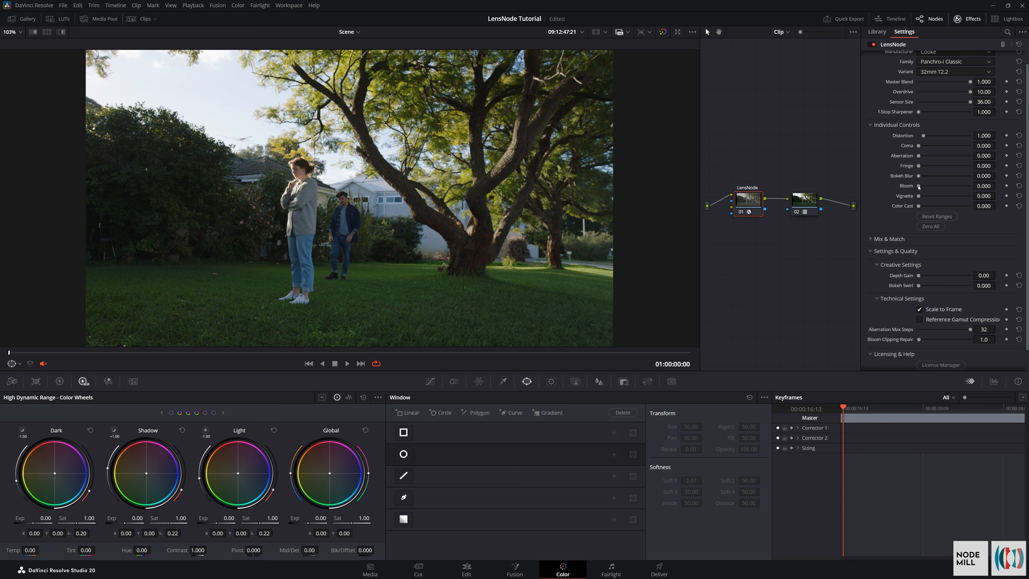
# Test Bloom at 10.000 across the frame and return it to 0.000
pyautogui.moveTo(918, 186); pyautogui.dragTo(979, 206)
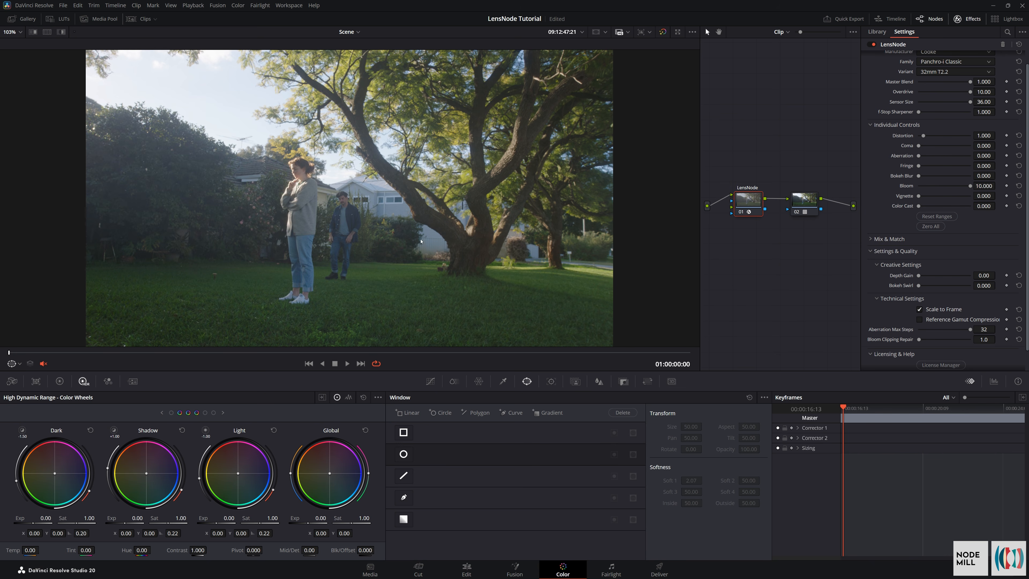
pyautogui.moveTo(202, 185); pyautogui.dragTo(234, 212)
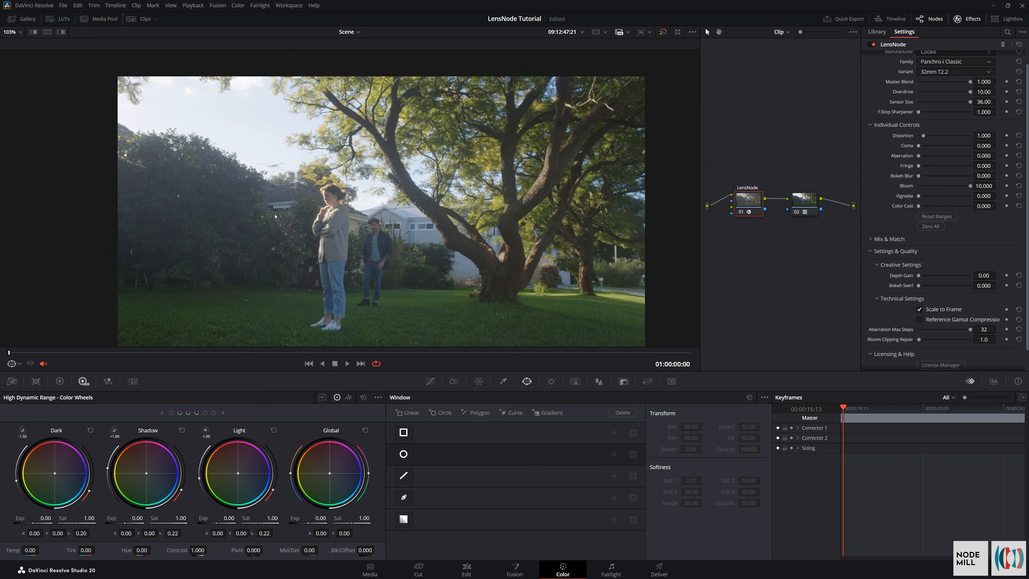
pyautogui.moveTo(455, 241); pyautogui.dragTo(408, 214)
pyautogui.click(1018, 186)
# Try Vignette at about 0.62 and set it to exactly 1.000
pyautogui.moveTo(928, 186)
pyautogui.mouseDown()
pyautogui.moveTo(867, 184)
pyautogui.moveTo(922, 198)
pyautogui.mouseUp()
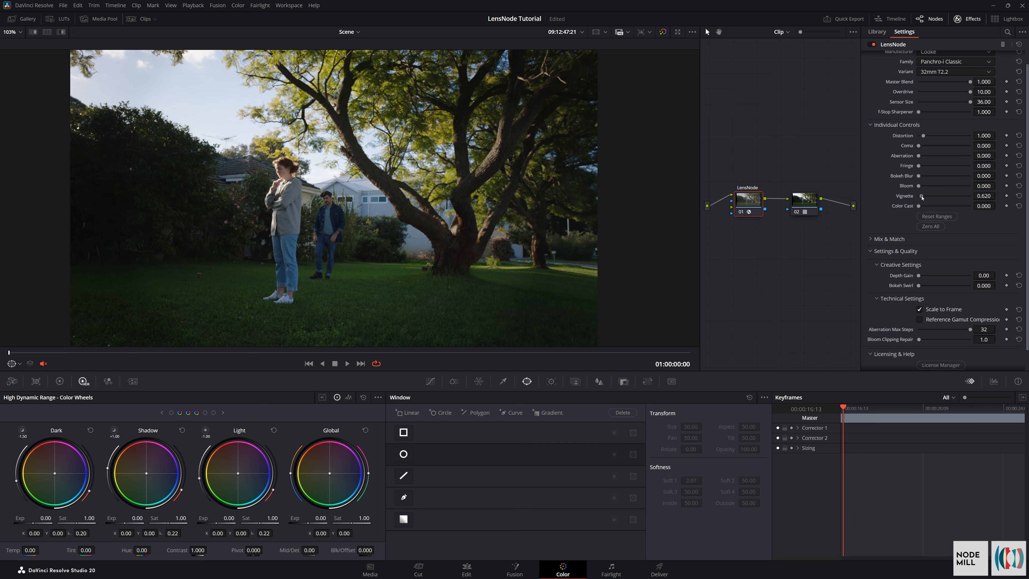
pyautogui.doubleClick(984, 196)
pyautogui.write('1')
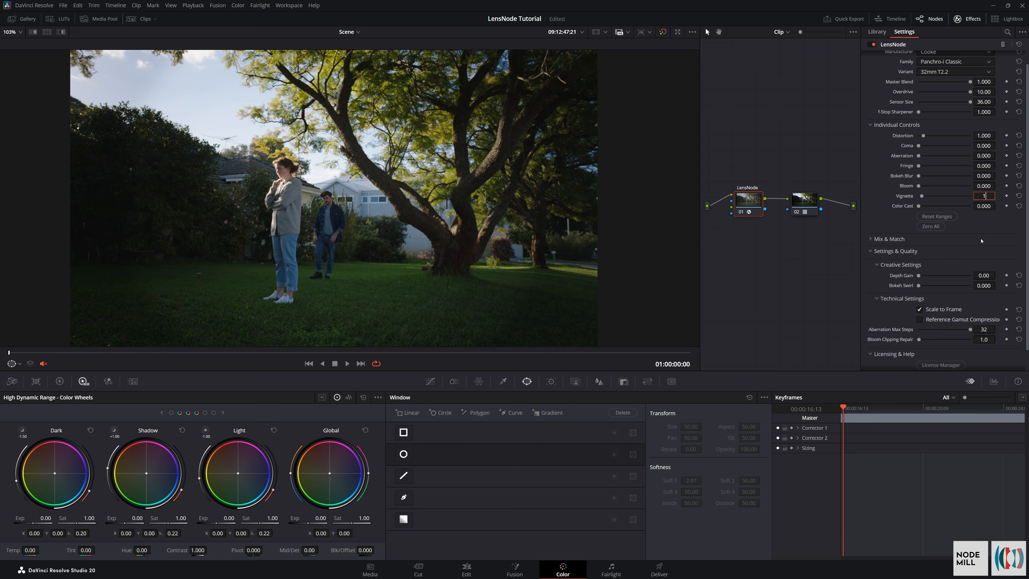
pyautogui.press('Return')
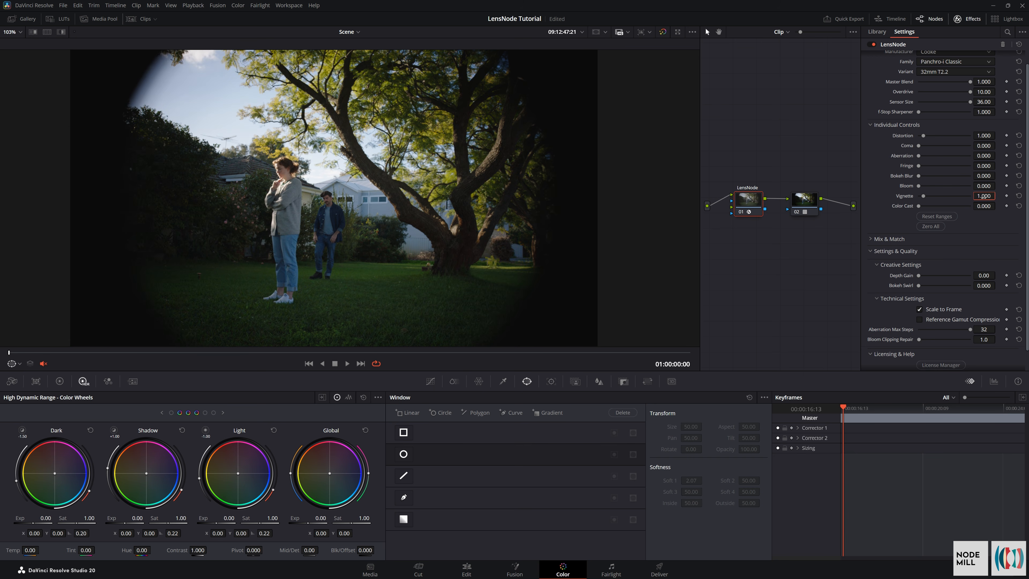
# Test Vignette at its maximum of 10.000 and return it to 0.000
pyautogui.moveTo(983, 196); pyautogui.dragTo(997, 196)
pyautogui.moveTo(932, 196); pyautogui.dragTo(998, 207)
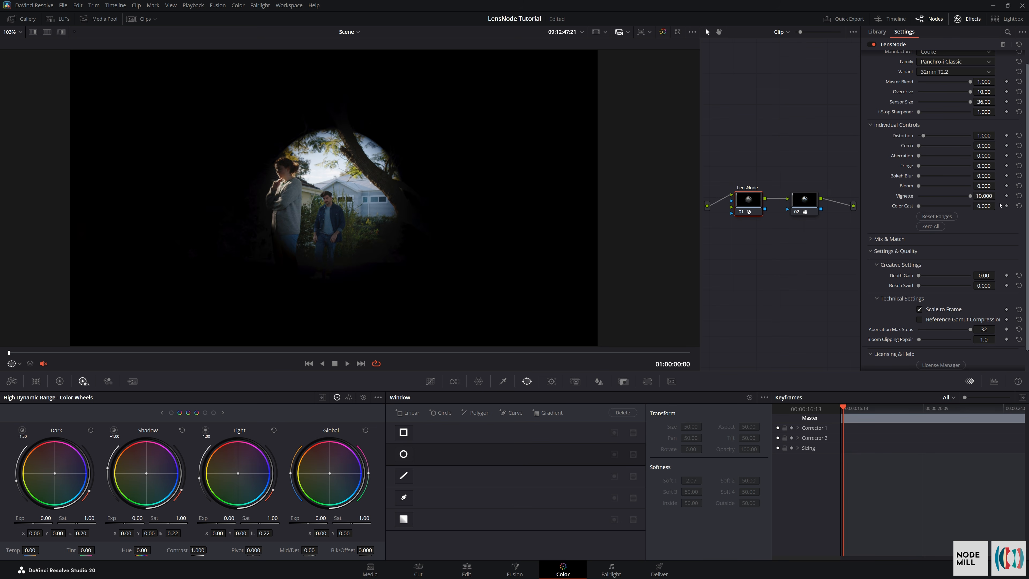
pyautogui.click(1018, 196)
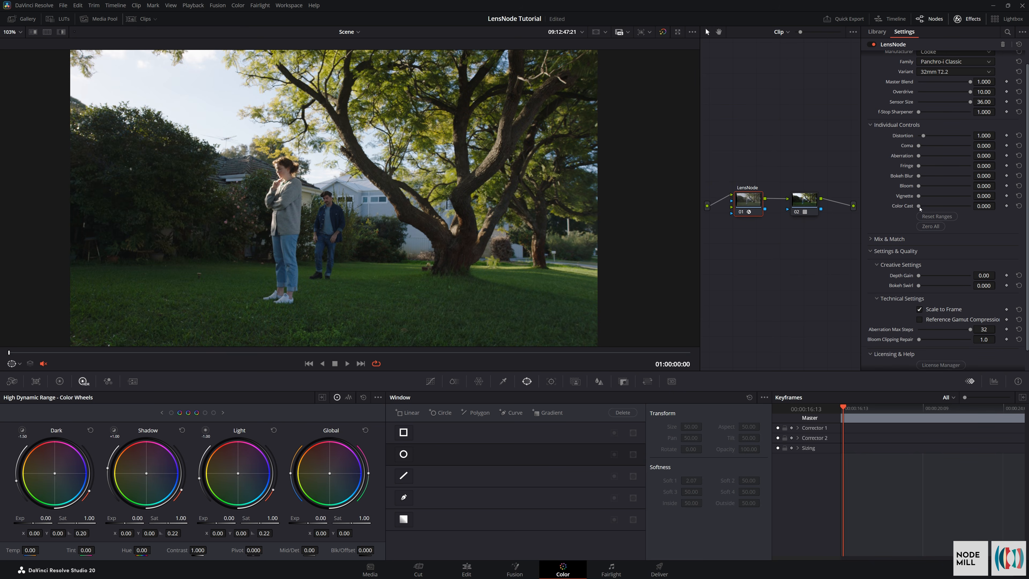
# Set Color Cast to 1.000, inspect the image, and test the control at a much higher strength
pyautogui.click(988, 206)
pyautogui.write('1')
pyautogui.scroll(5, 419, 181)
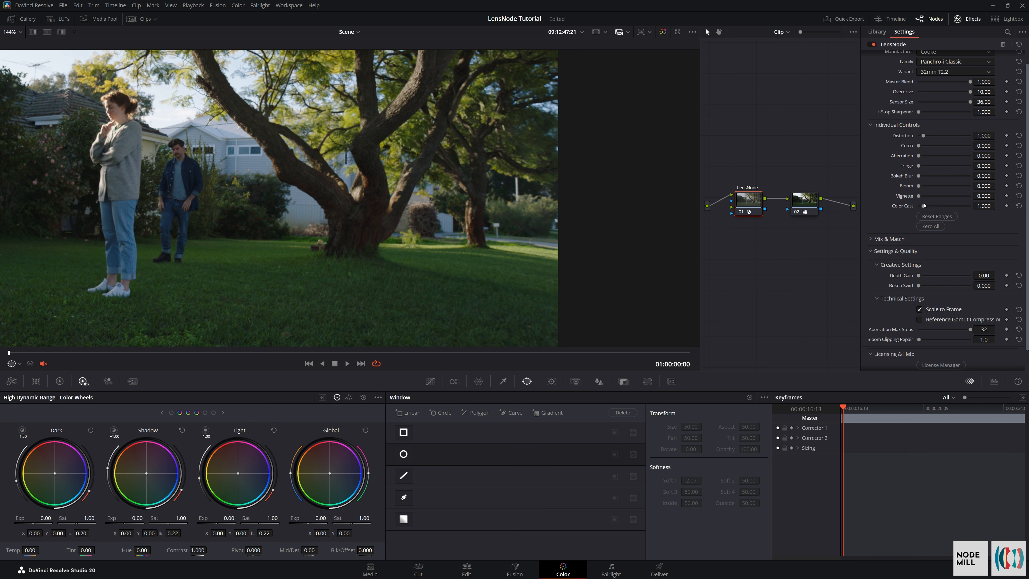
pyautogui.moveTo(924, 208); pyautogui.dragTo(1027, 248)
# Reset Color Cast, Vignette, Bloom, Bokeh Blur, Fringe, Aberration and Coma to 1.000
pyautogui.click(1019, 206)
pyautogui.click(1018, 196)
pyautogui.click(1019, 185)
pyautogui.click(1018, 175)
pyautogui.click(1018, 165)
pyautogui.click(1019, 155)
pyautogui.click(1018, 146)
# Reset Overdrive to 1.00 and set Sensor Size to 25.00
pyautogui.click(1018, 91)
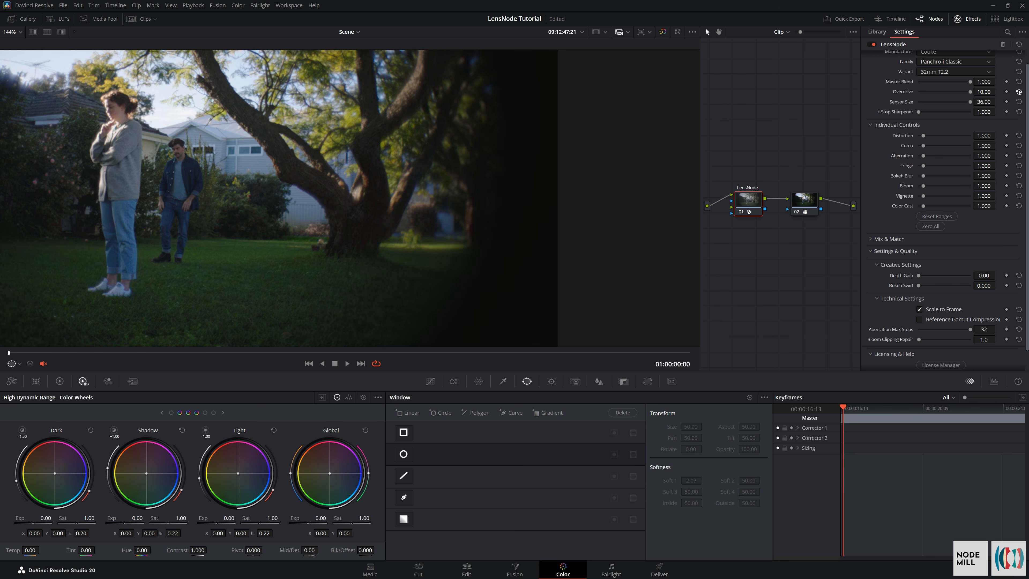
pyautogui.scroll(-3, 285, 232)
pyautogui.scroll(-1, 457, 192)
pyautogui.click(987, 99)
pyautogui.write('25')
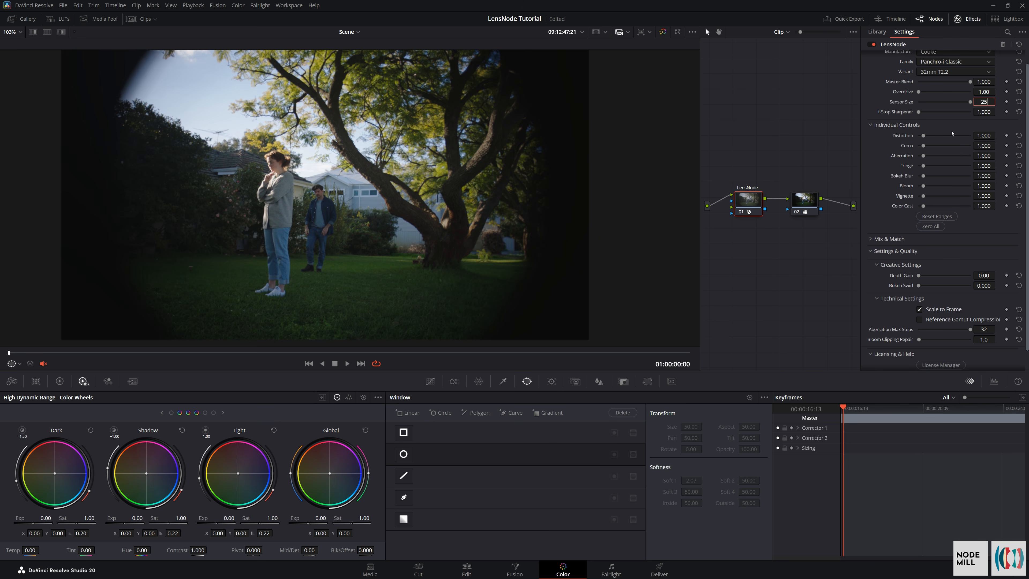
pyautogui.press('Return')
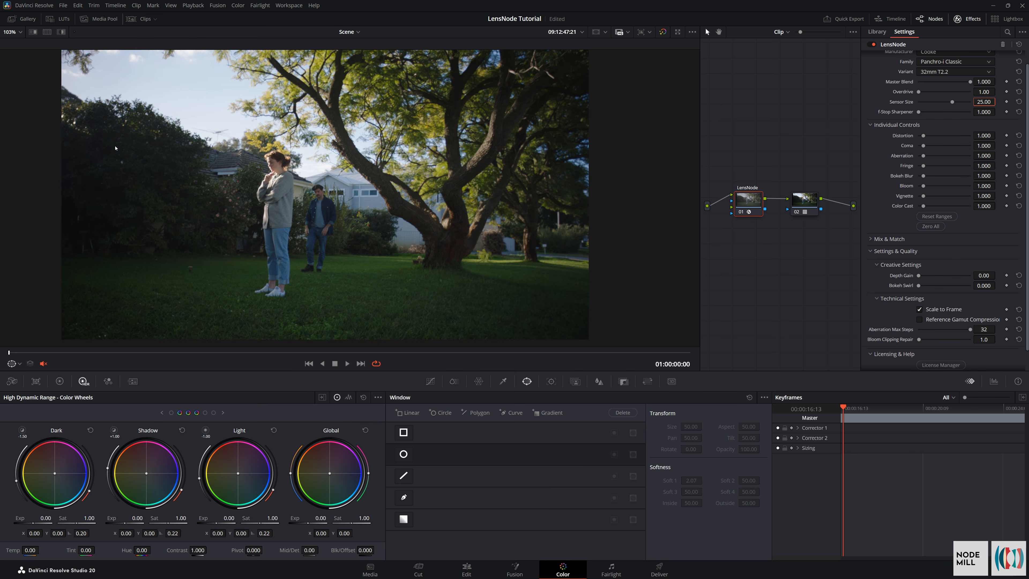
# Inspect the clip full screen, set Overdrive to 10.00, and compare the image full screen again
pyautogui.hotkey('ctrl', 'f')
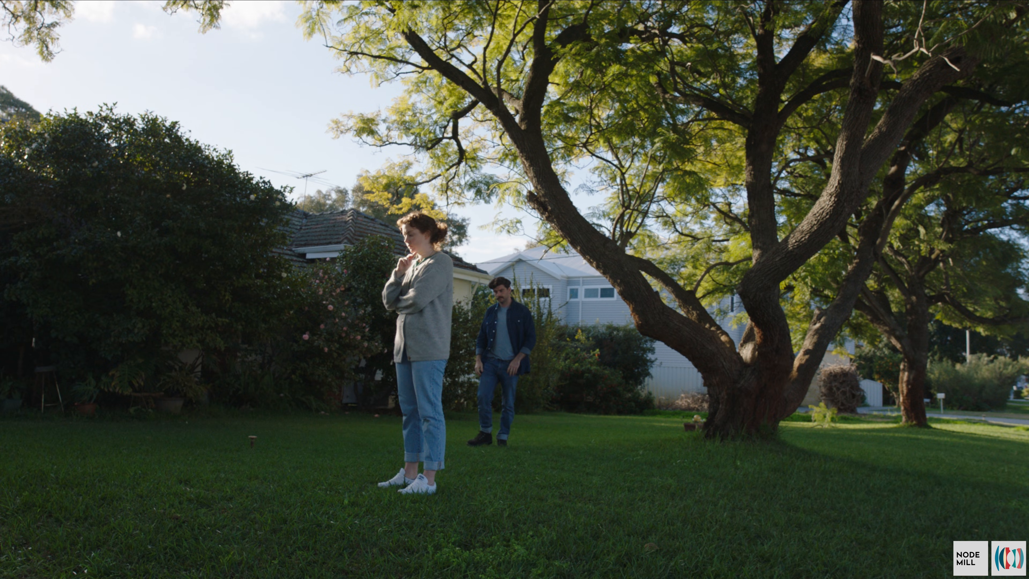
pyautogui.press('Escape')
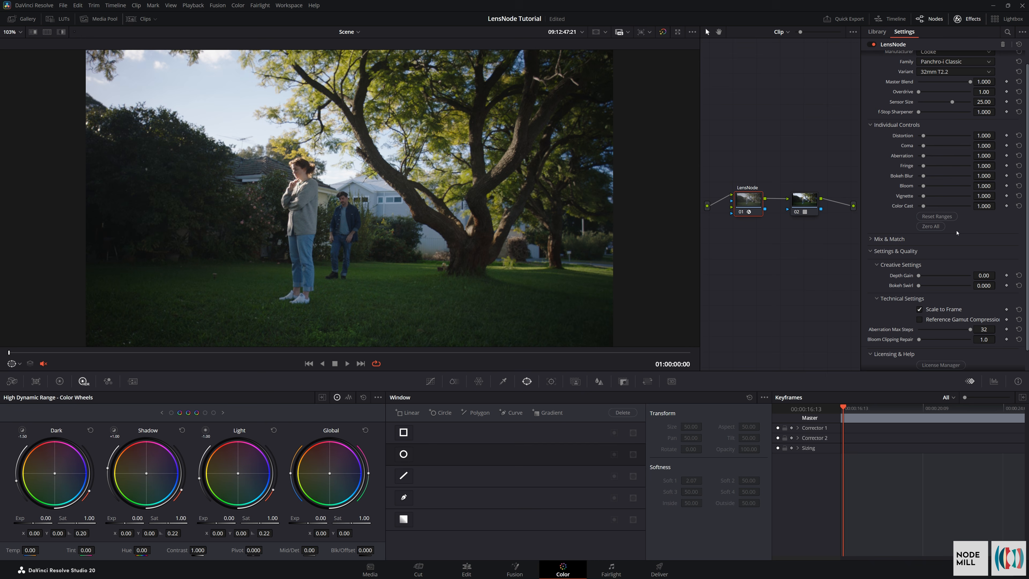
pyautogui.moveTo(918, 92); pyautogui.dragTo(997, 99)
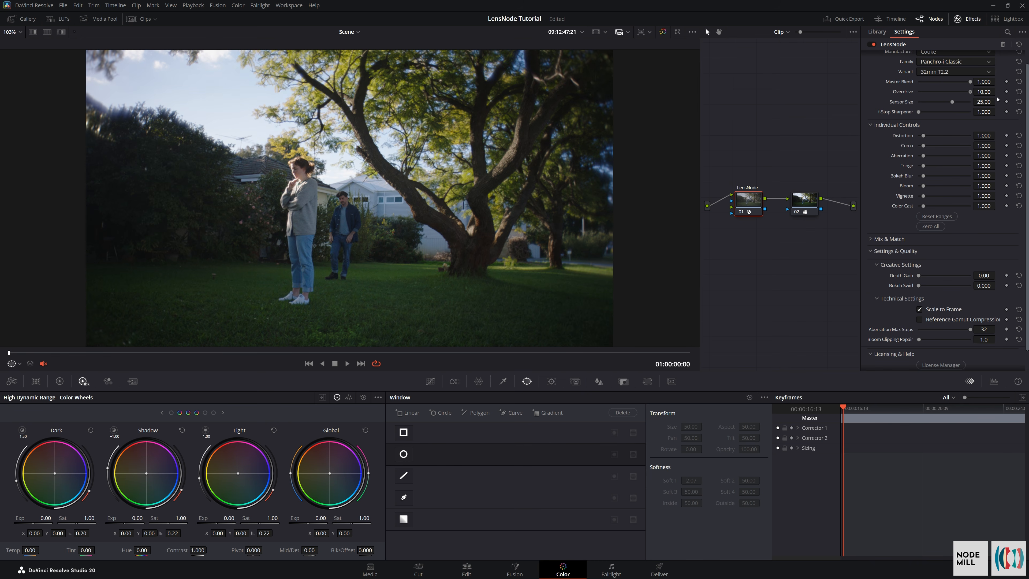
pyautogui.hotkey('ctrl', 'f')
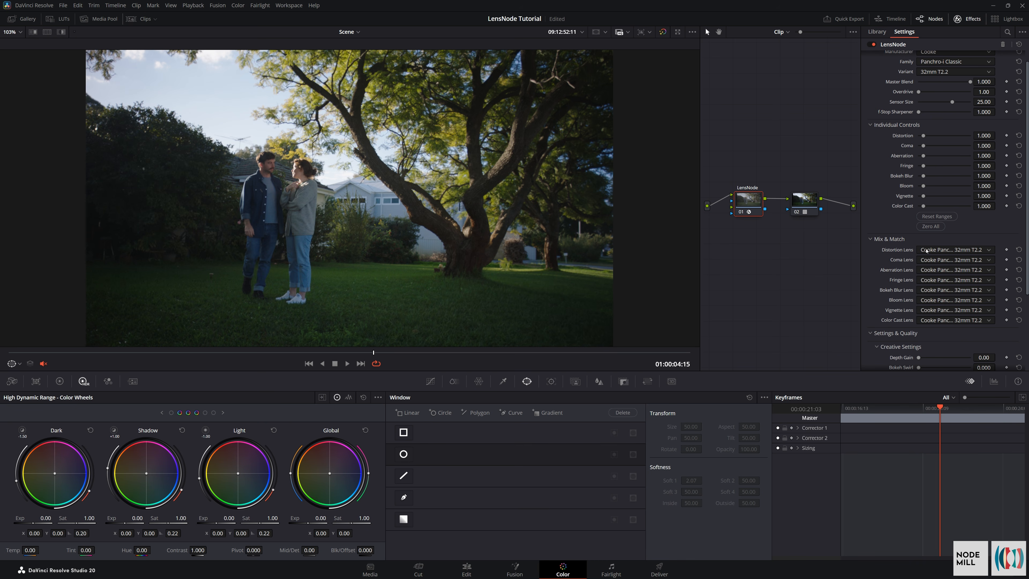
# Set Coma to 10.000 and Overdrive to 3.44
pyautogui.scroll(2, 926, 251)
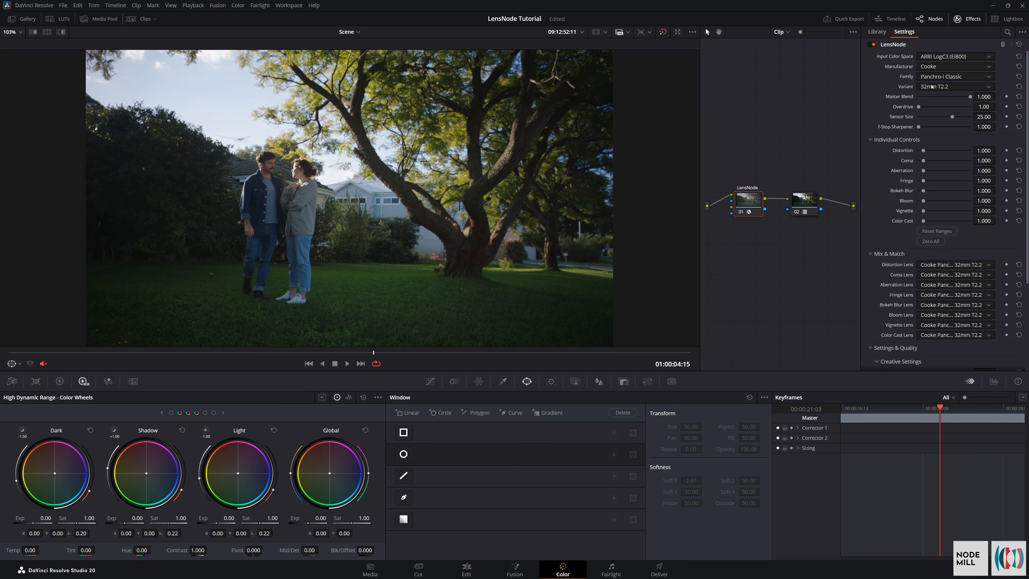
pyautogui.moveTo(923, 161); pyautogui.dragTo(978, 167)
pyautogui.moveTo(918, 108); pyautogui.dragTo(932, 106)
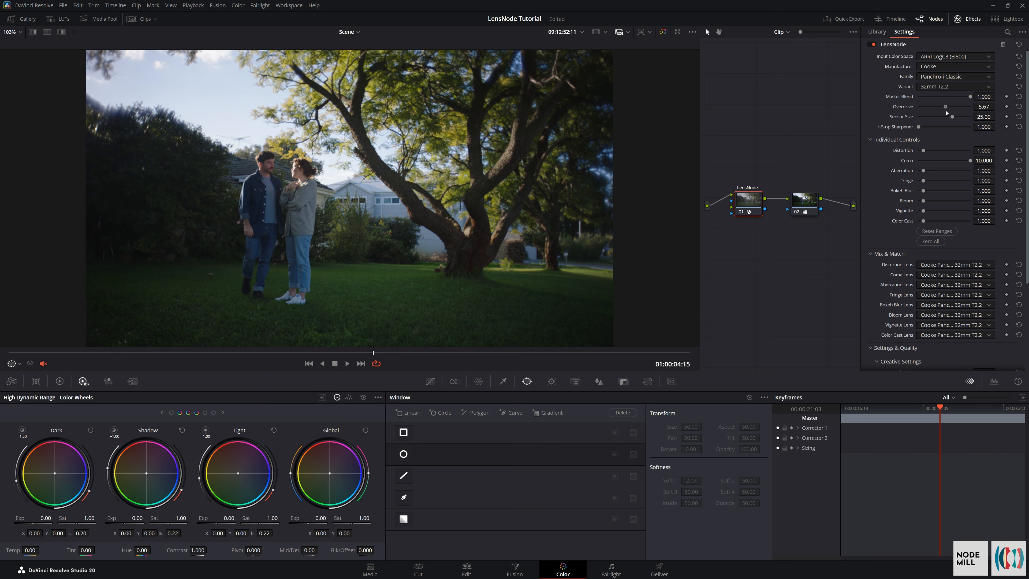
# Try Cooke Panchro-i Classic 40mm T2.2 as the Coma Lens, followed by a LOMO T1.3 v2 lens, and compare the coma in the image
pyautogui.scroll(5, 185, 197)
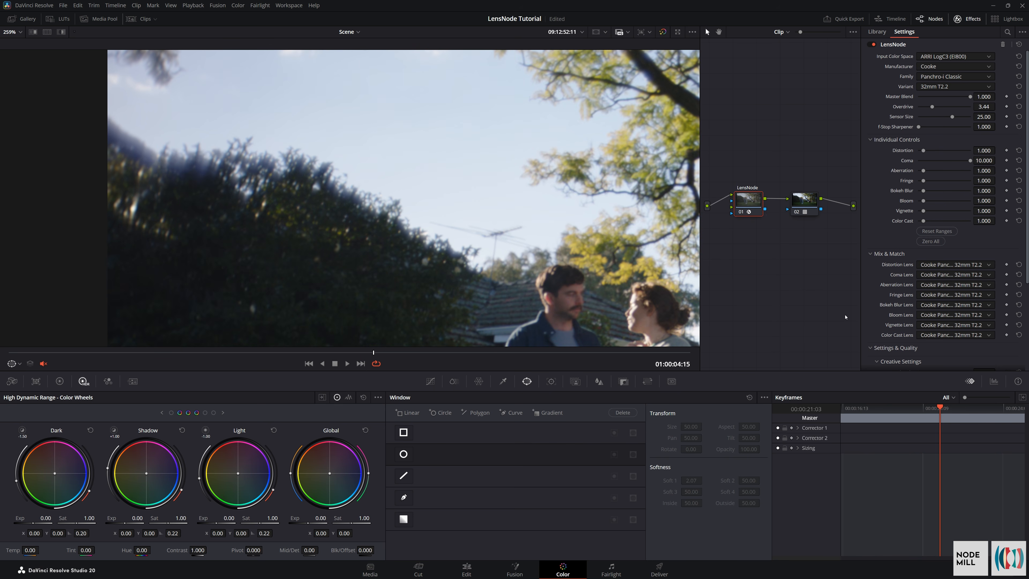
pyautogui.click(925, 275)
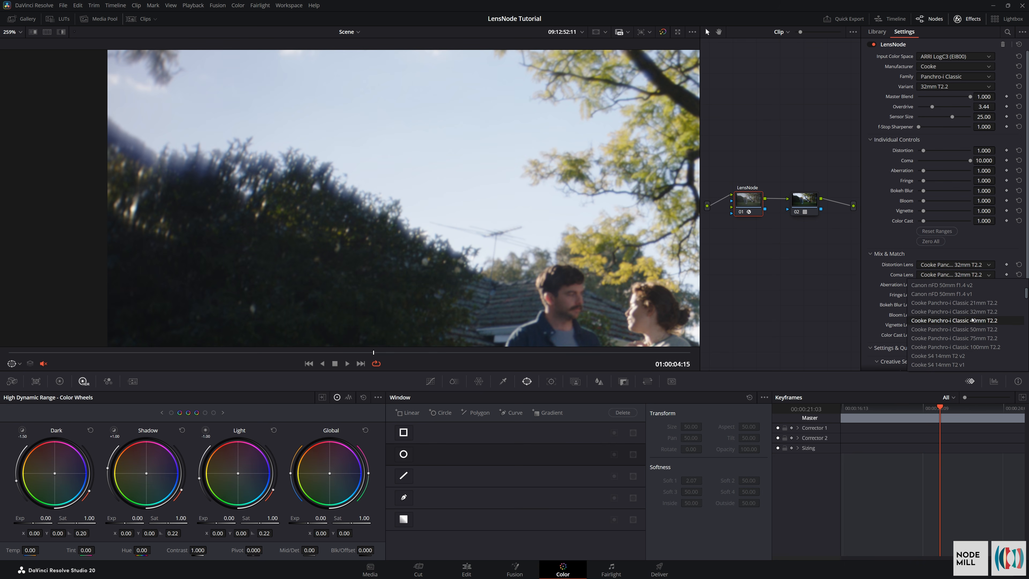
pyautogui.click(971, 321)
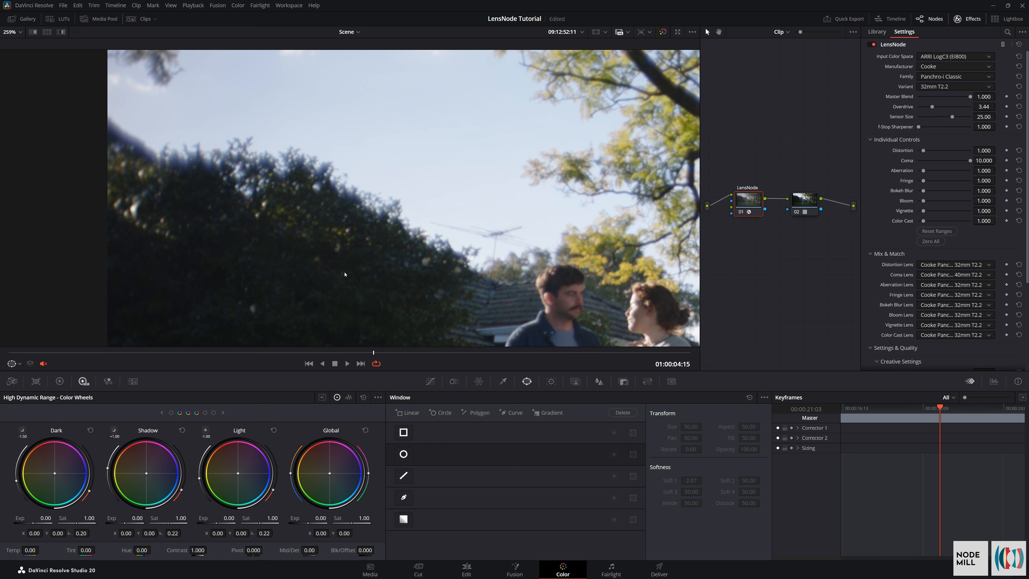
pyautogui.scroll(2, 134, 208)
pyautogui.scroll(-2, 134, 208)
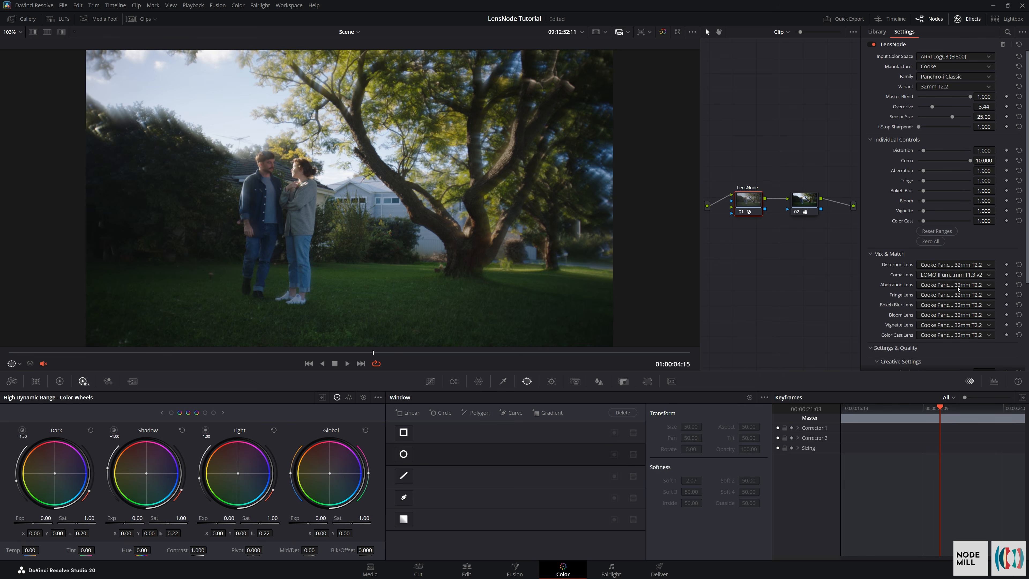
# Enable Reference Gamut Compression in the technical settings and save the project
pyautogui.scroll(-3, 943, 319)
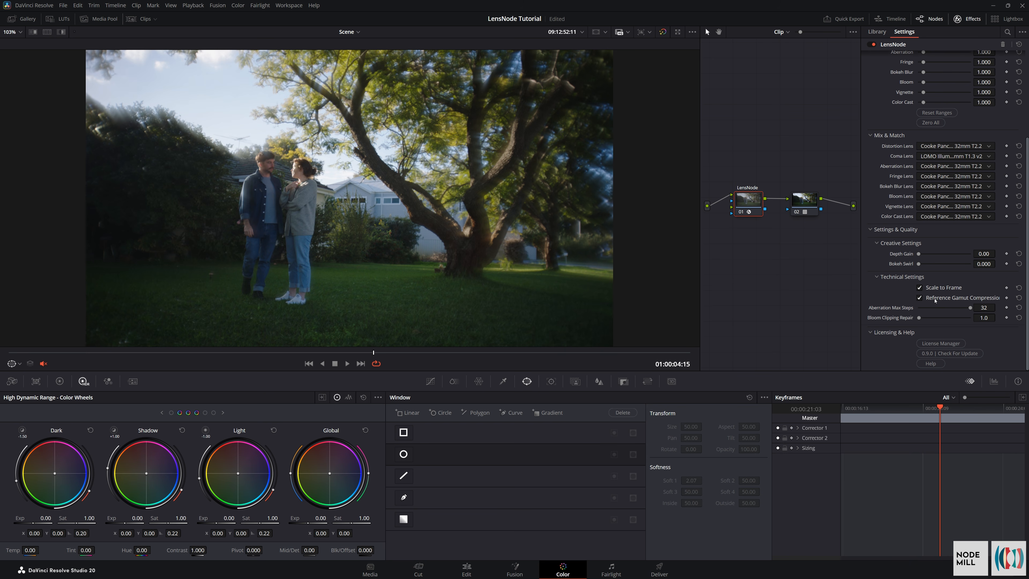
pyautogui.hotkey('ctrl', 's')
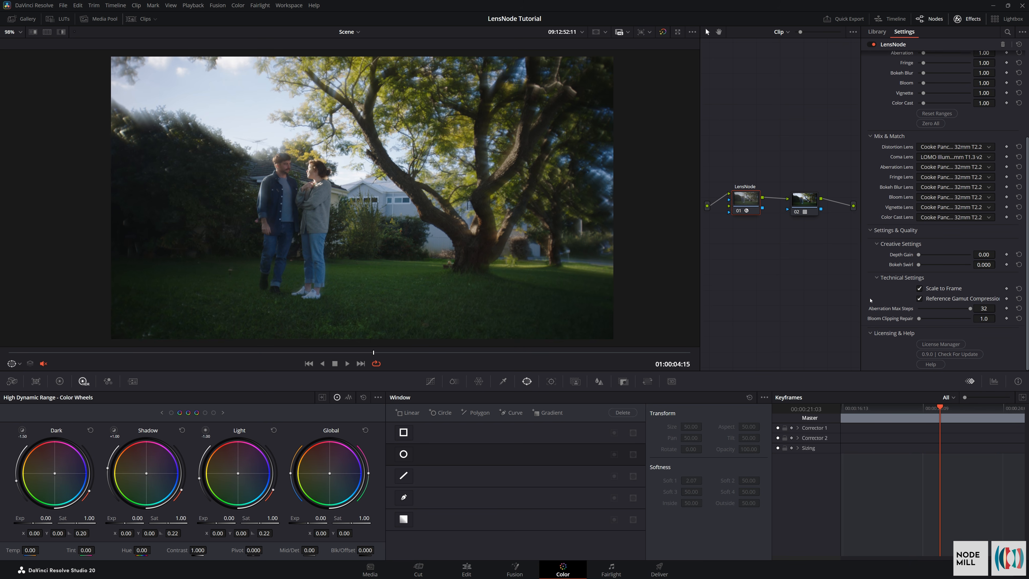
# Change the Cooke lens Family to S4 and look through its focal length variants
pyautogui.scroll(5, 869, 300)
pyautogui.click(940, 77)
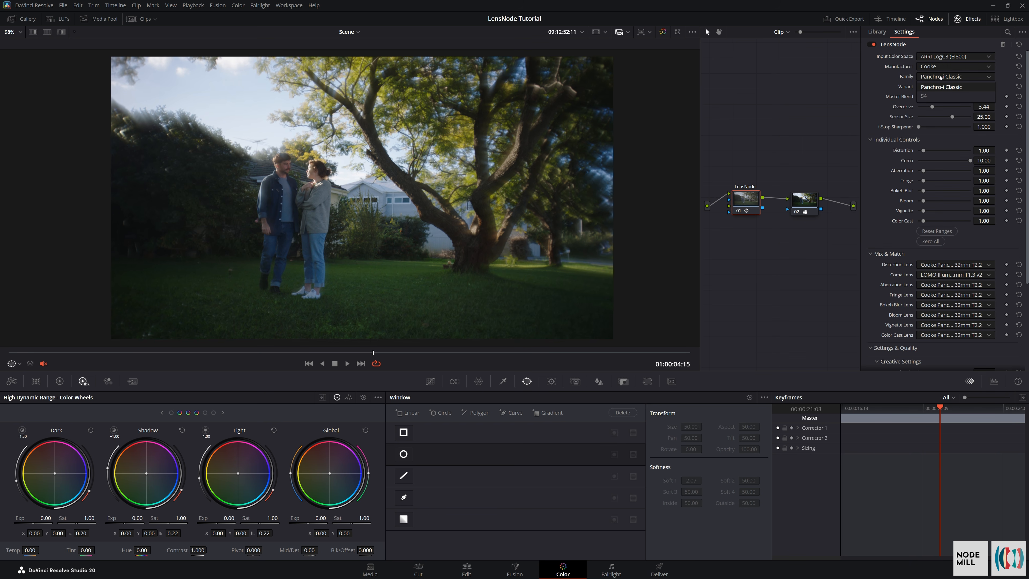
pyautogui.click(925, 96)
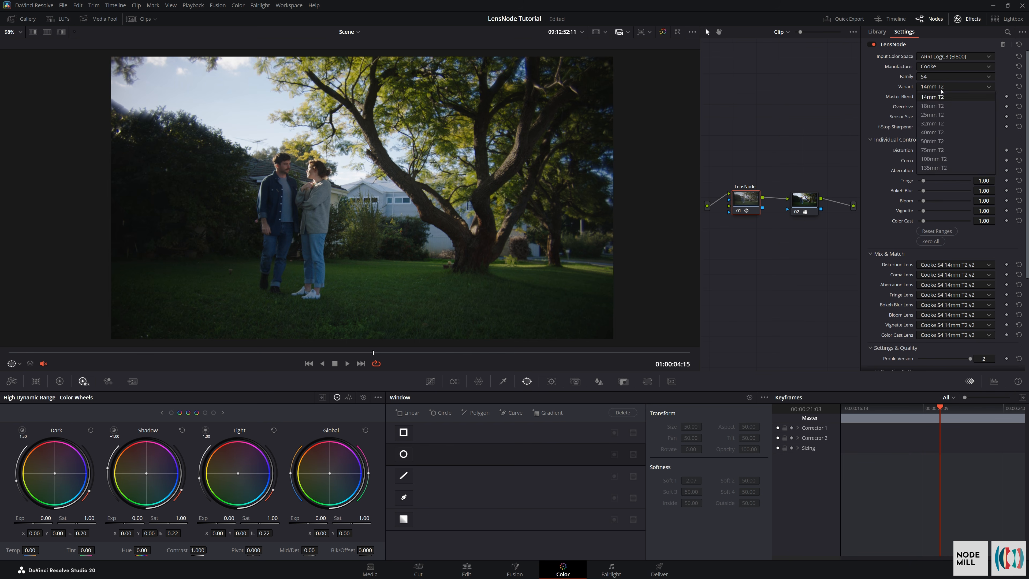
# Switch Profile Version to 1 to compare the lens look and return it to 2
pyautogui.scroll(-5, 919, 177)
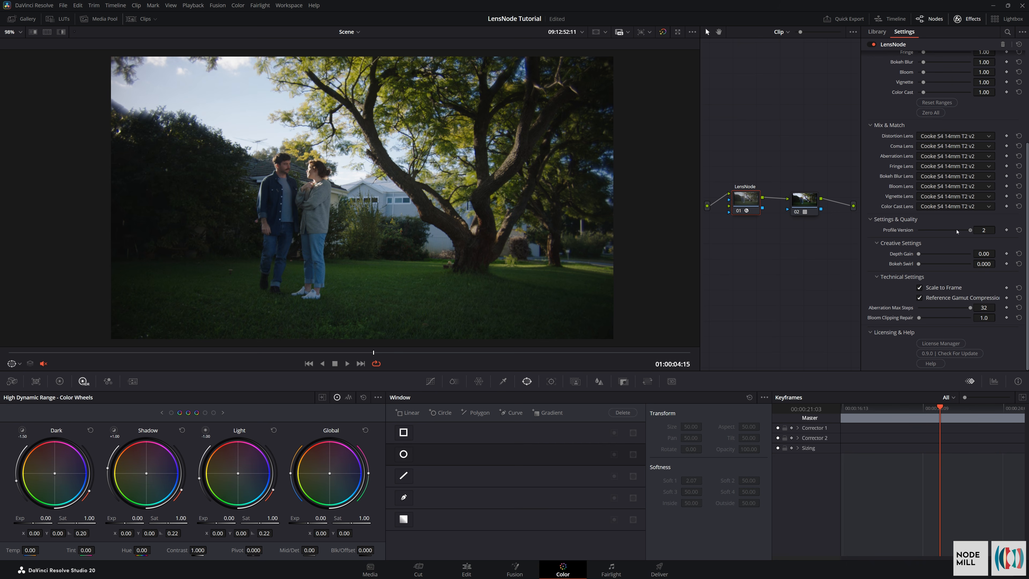
pyautogui.moveTo(957, 232); pyautogui.dragTo(922, 232)
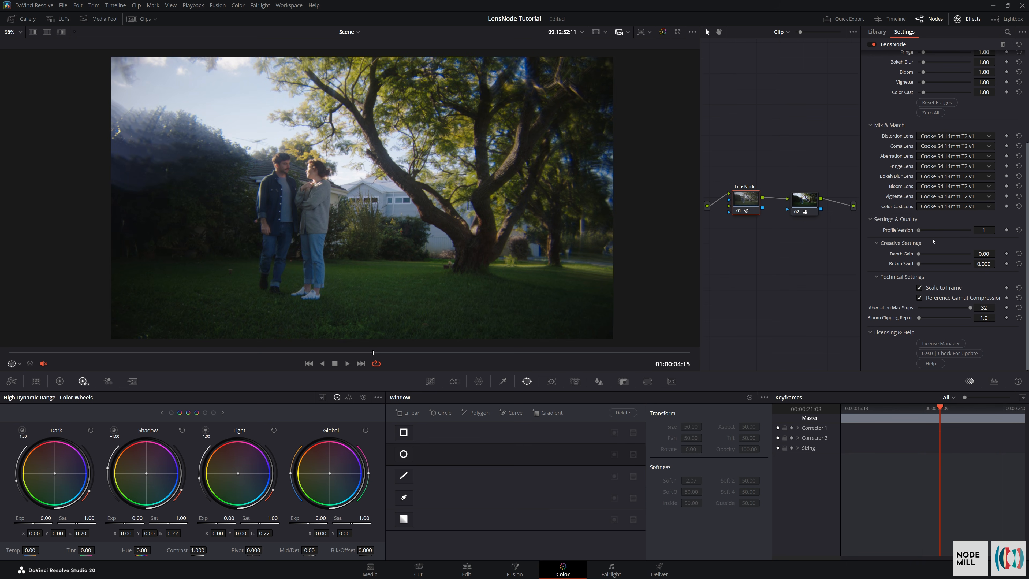
pyautogui.moveTo(920, 230); pyautogui.dragTo(998, 244)
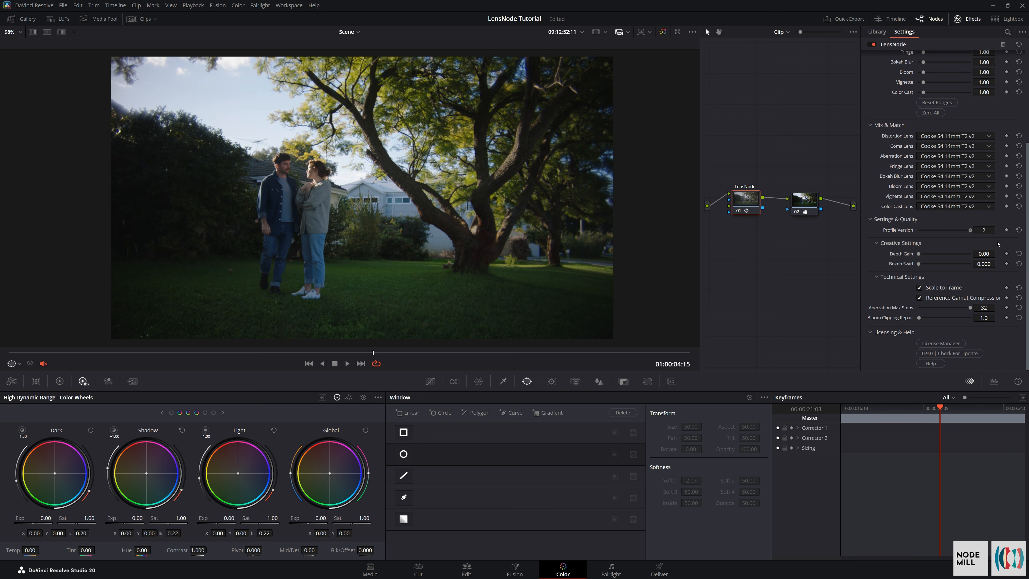
pyautogui.scroll(4, 981, 243)
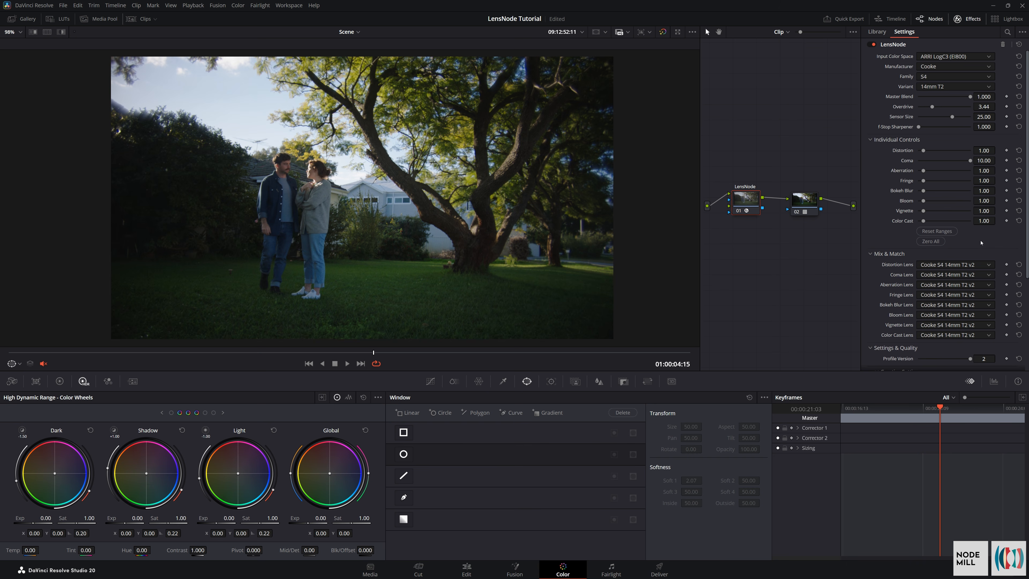
pyautogui.scroll(-4, 981, 240)
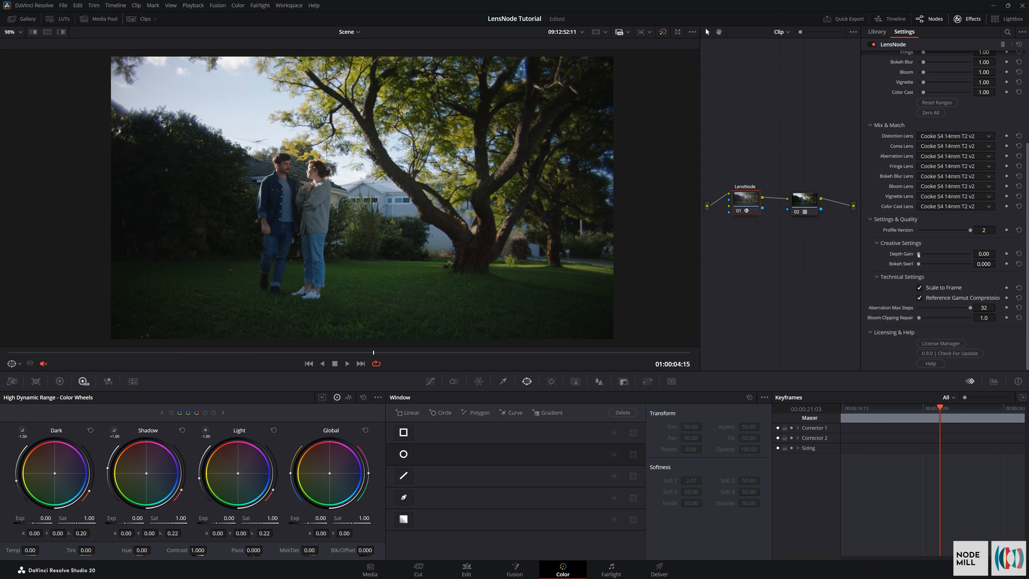
pyautogui.moveTo(961, 256); pyautogui.dragTo(943, 261)
pyautogui.scroll(2, 907, 105)
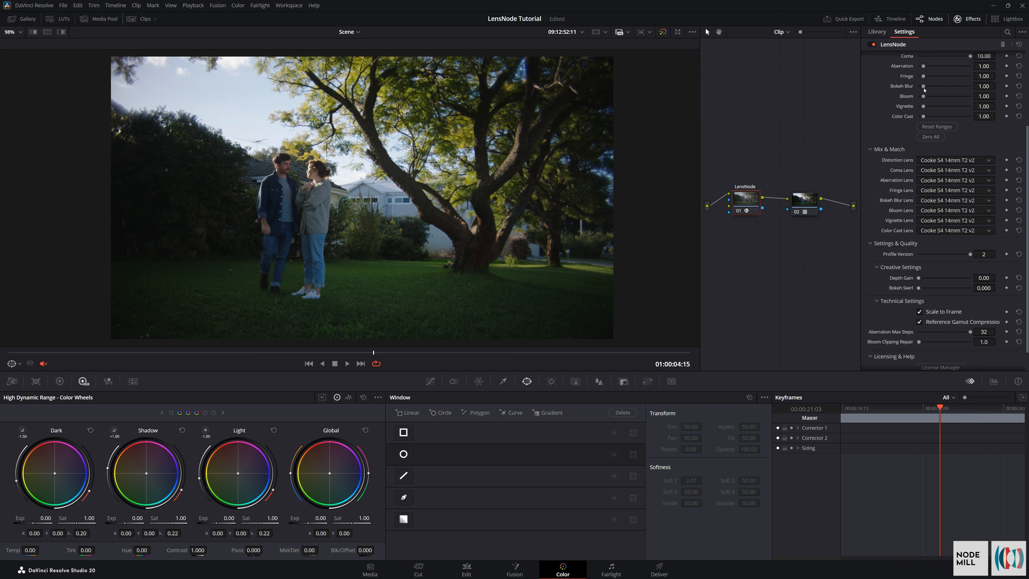
pyautogui.scroll(4, 905, 189)
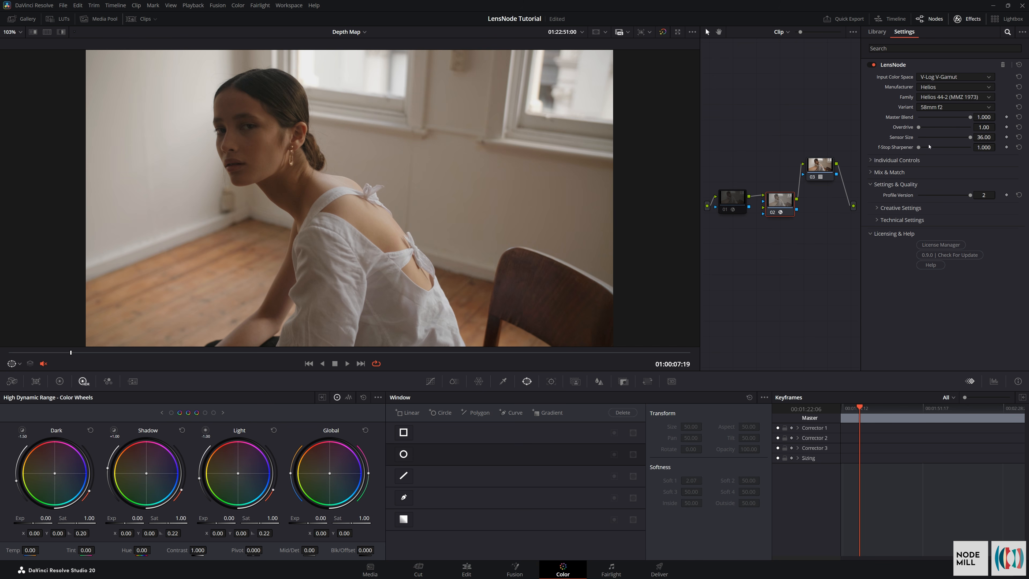
# Expand the individual and creative controls of the Helios lens and test a lower Depth Gain
pyautogui.click(870, 162)
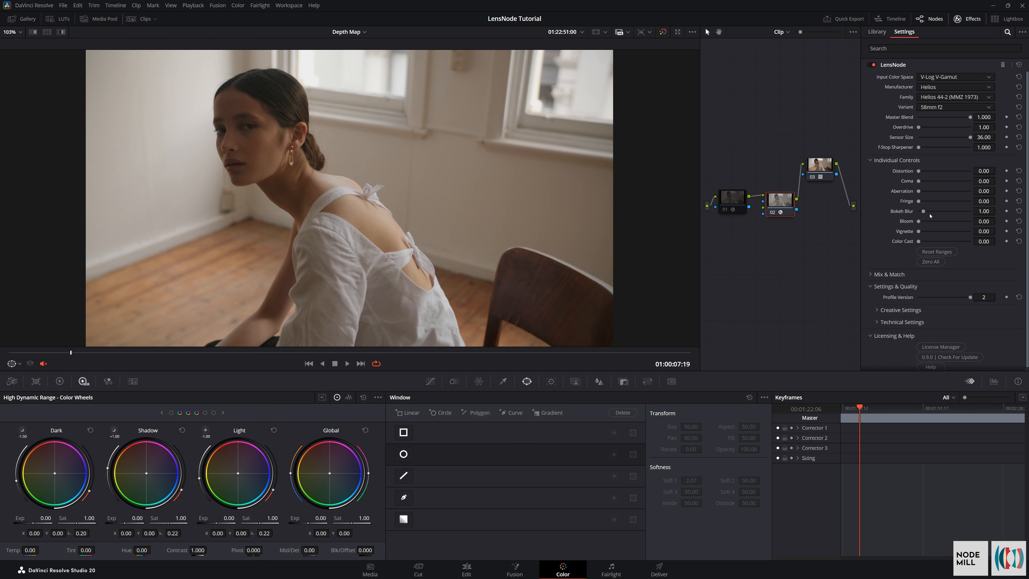
pyautogui.click(877, 311)
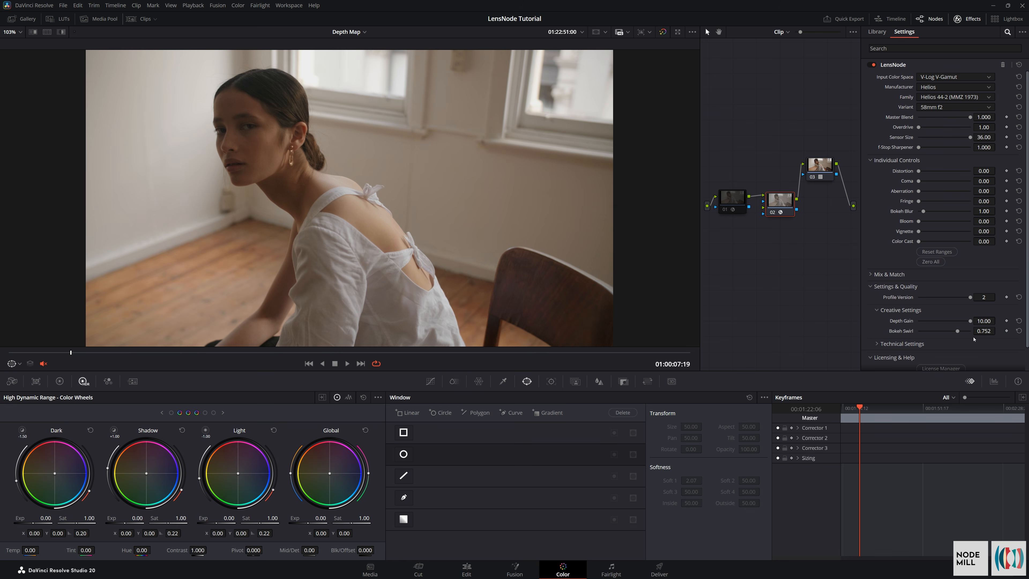
pyautogui.moveTo(970, 323); pyautogui.dragTo(886, 331)
# Move the lens node down, find Depth Map in the effects library, insert it as a node before the lens node, and save
pyautogui.moveTo(783, 201); pyautogui.dragTo(786, 243)
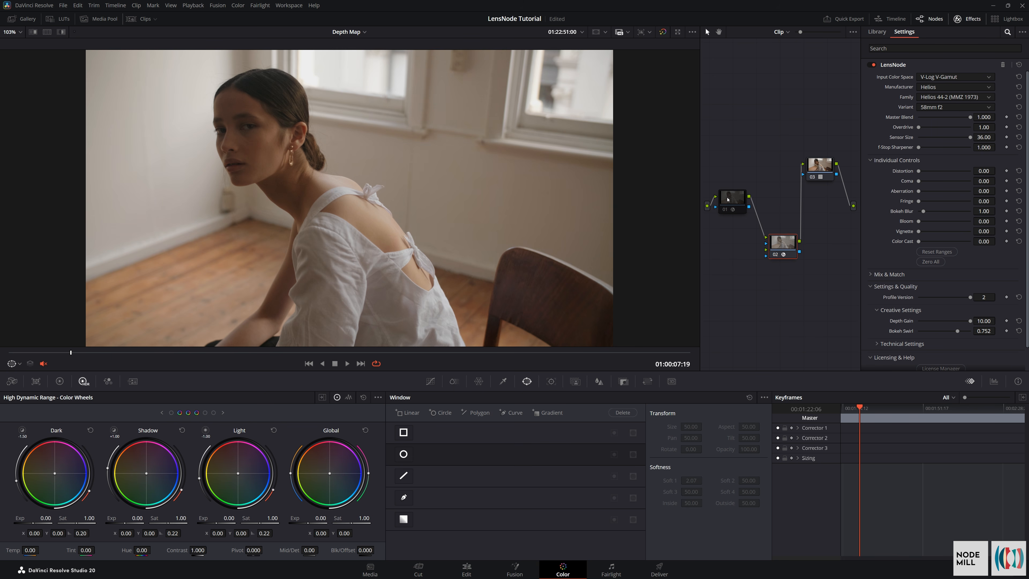
pyautogui.click(732, 198)
pyautogui.click(782, 241)
pyautogui.click(892, 50)
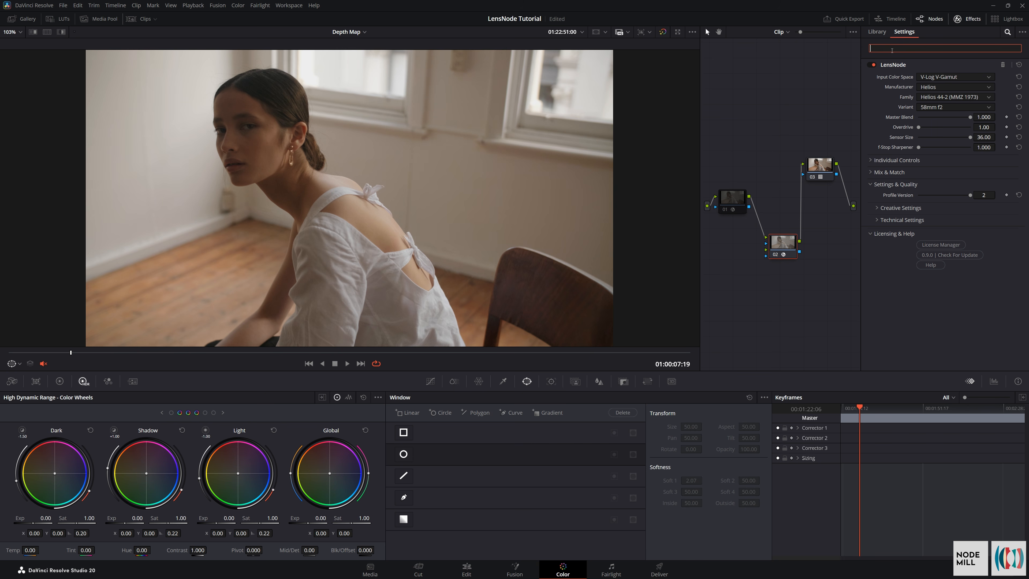
pyautogui.click(876, 32)
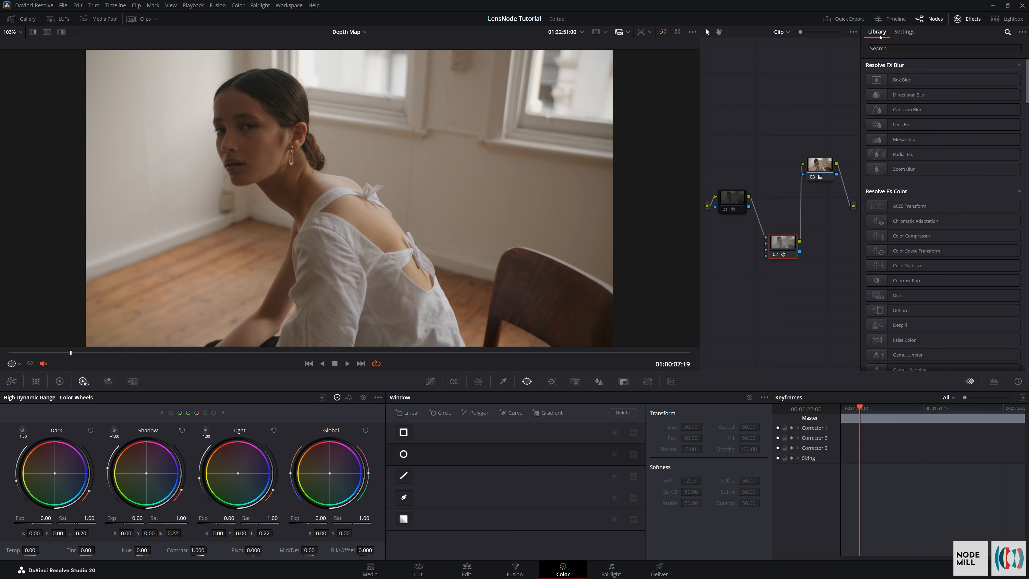
pyautogui.write('depth')
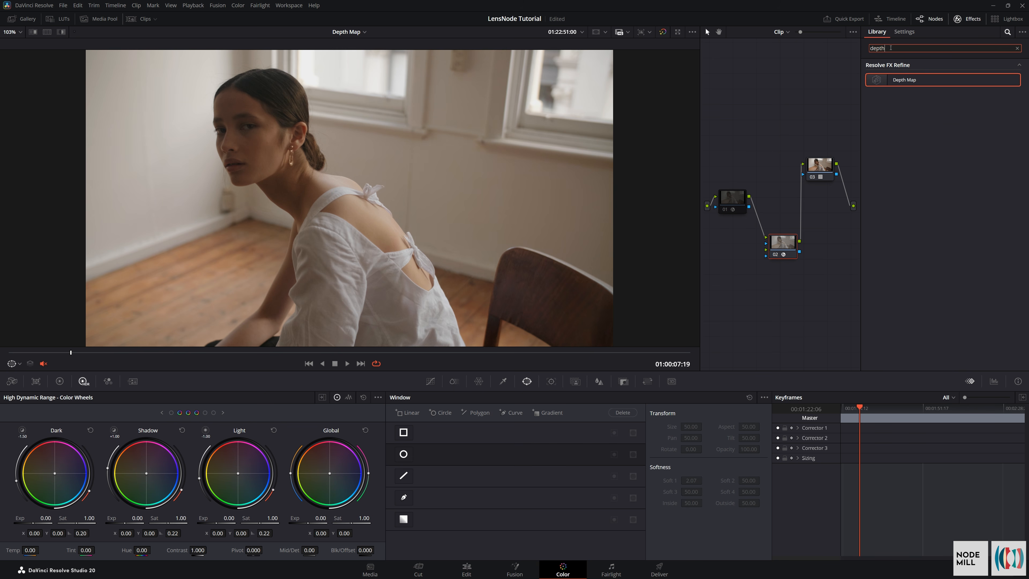
pyautogui.moveTo(896, 73); pyautogui.dragTo(755, 215)
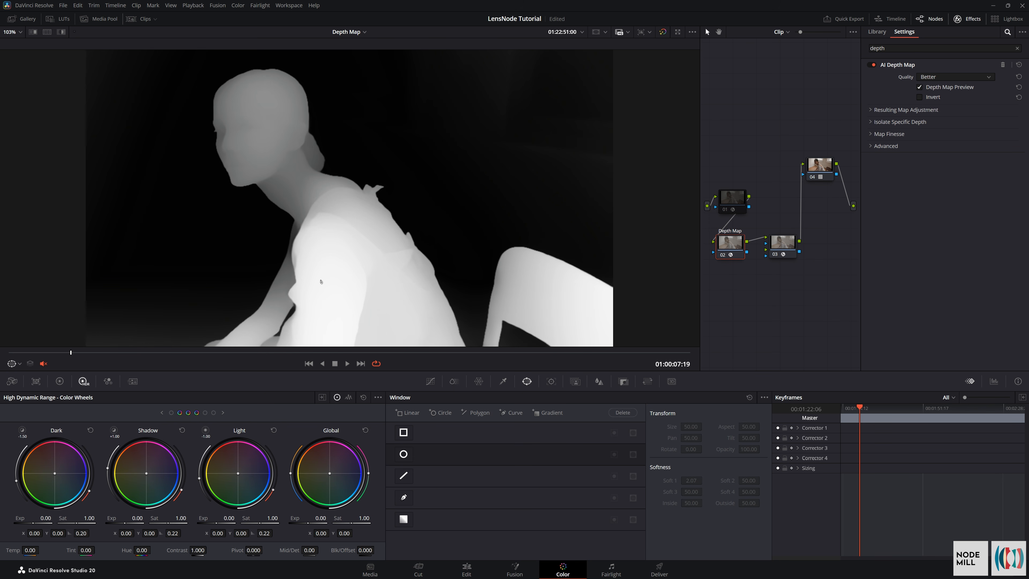
pyautogui.hotkey('ctrl', 's')
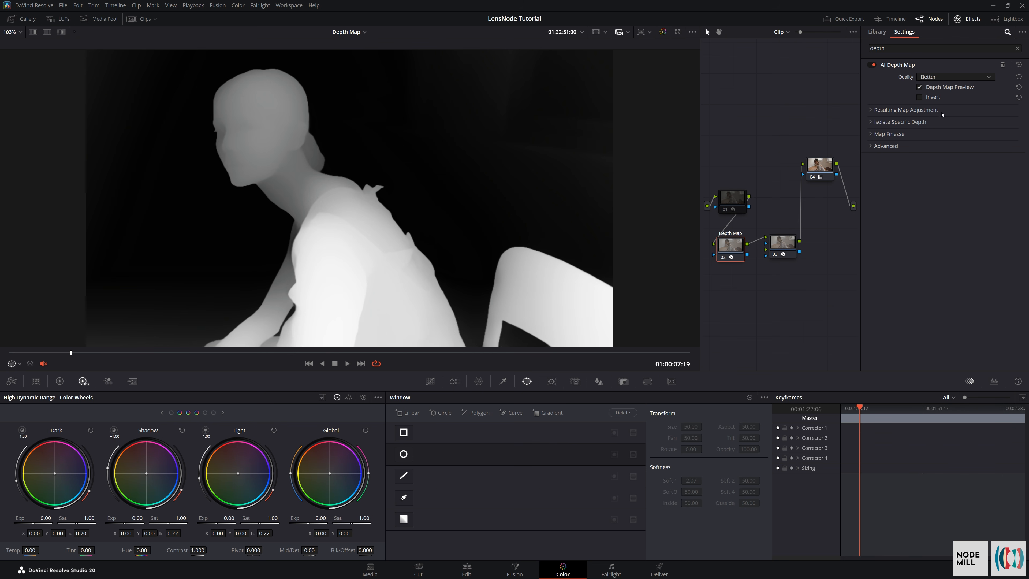
# Enable Adjust Map Levels on the Depth Map and set Far Limit to 0.008, Near Limit to 0.775 and Gamma to 0.837
pyautogui.click(870, 110)
pyautogui.click(918, 122)
pyautogui.moveTo(918, 132); pyautogui.dragTo(959, 151)
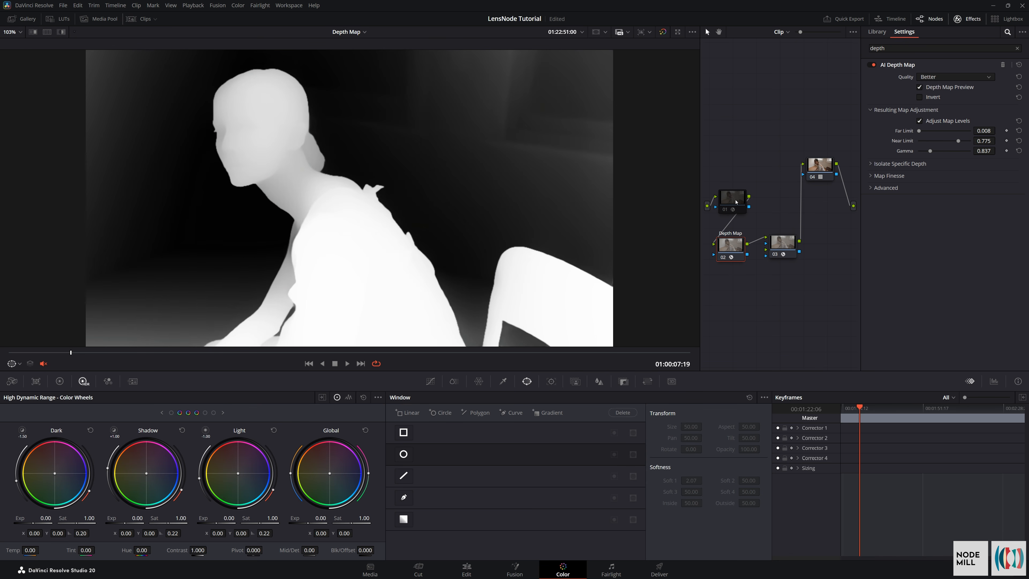
# Replace the added Depth Map node with the existing depth map node and connect its alpha output to the lens node's extra effect input
pyautogui.click(733, 199)
pyautogui.click(733, 252)
pyautogui.press('Delete')
pyautogui.moveTo(744, 205); pyautogui.dragTo(746, 238)
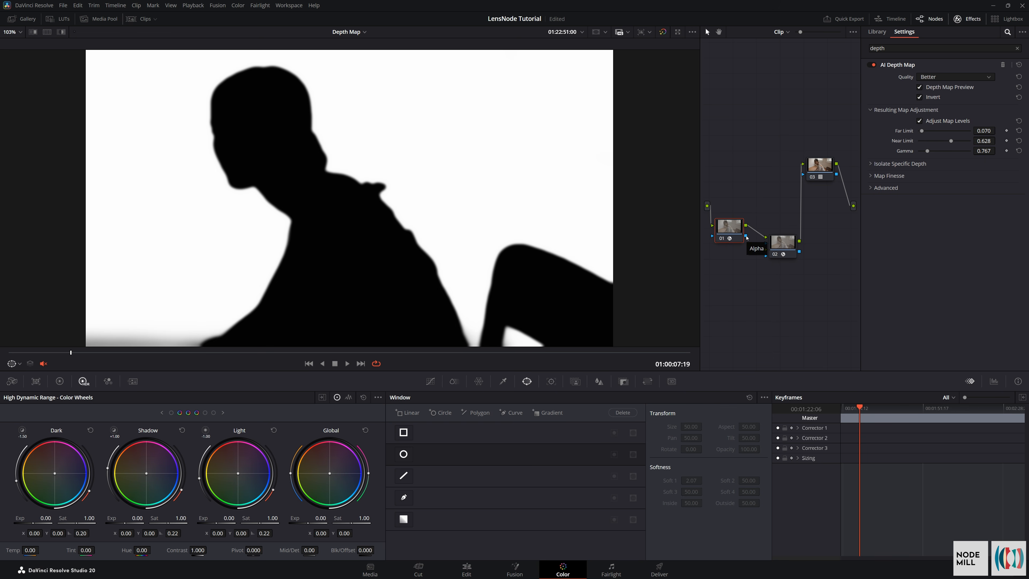
pyautogui.moveTo(763, 254); pyautogui.dragTo(765, 249)
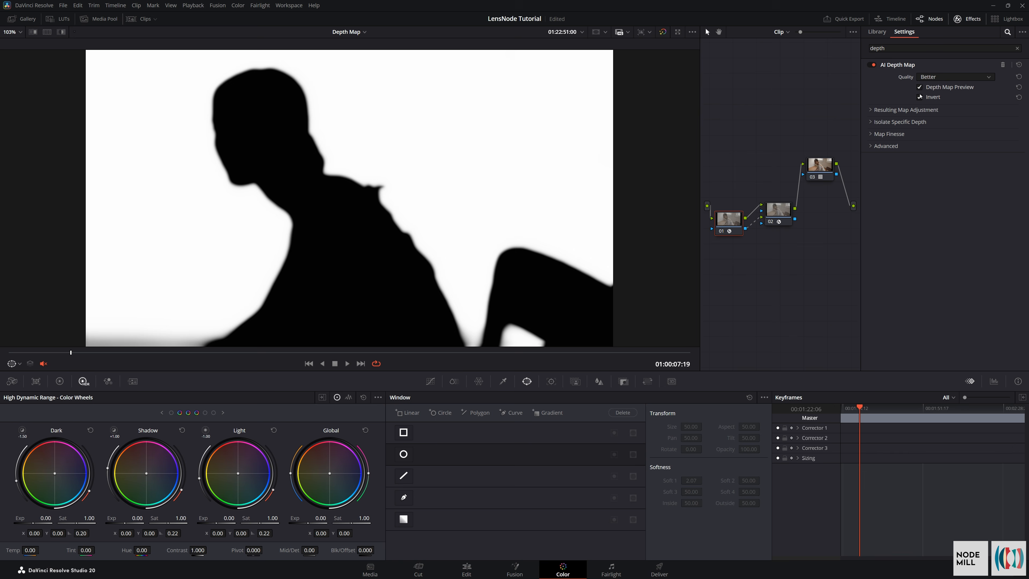
# Check the depth map's Invert option, leaving it enabled, and turn off Depth Map Preview
pyautogui.click(920, 97)
pyautogui.click(919, 87)
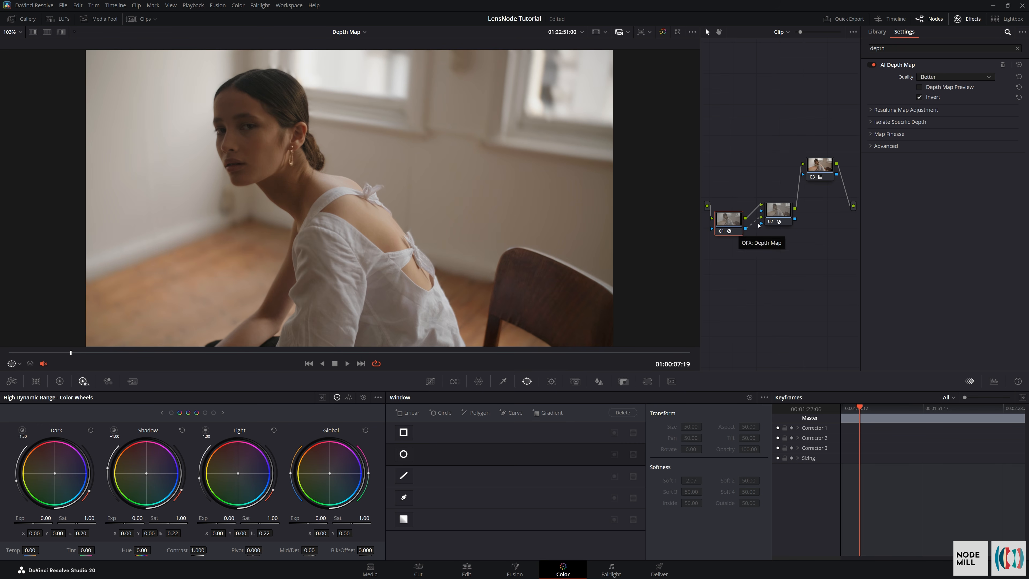
# Select the lens node connected to the depth map and set its creative Depth Gain to 10.00
pyautogui.moveTo(754, 221); pyautogui.dragTo(757, 220)
pyautogui.click(781, 214)
pyautogui.moveTo(971, 221)
pyautogui.mouseDown()
pyautogui.moveTo(932, 220)
pyautogui.moveTo(964, 231)
pyautogui.moveTo(940, 232)
pyautogui.moveTo(986, 235)
pyautogui.mouseUp()
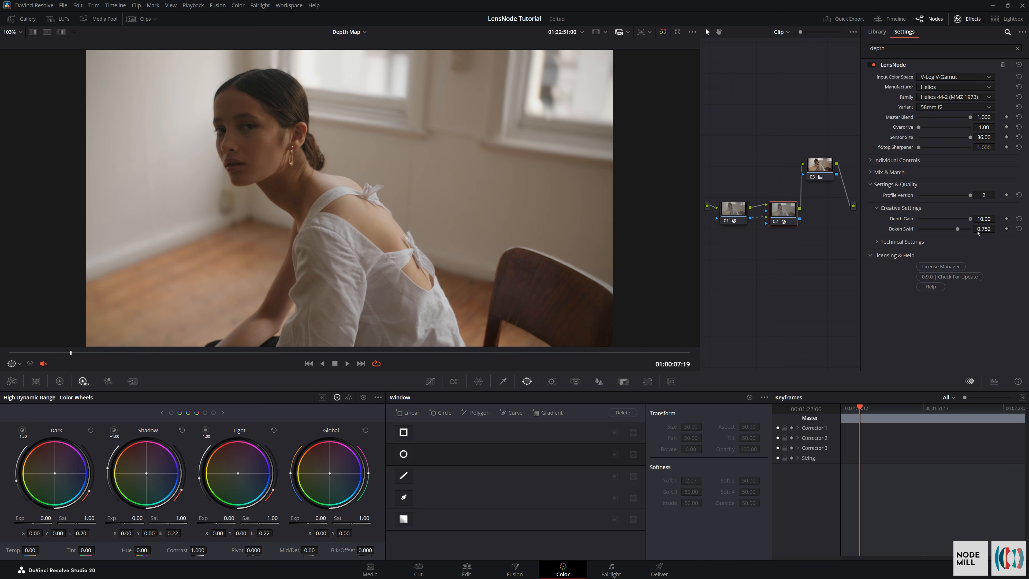
# Review the depth map node's map adjustment, depth isolation and map finesse settings, and play the clip
pyautogui.click(736, 217)
pyautogui.click(870, 122)
pyautogui.click(871, 109)
pyautogui.click(871, 218)
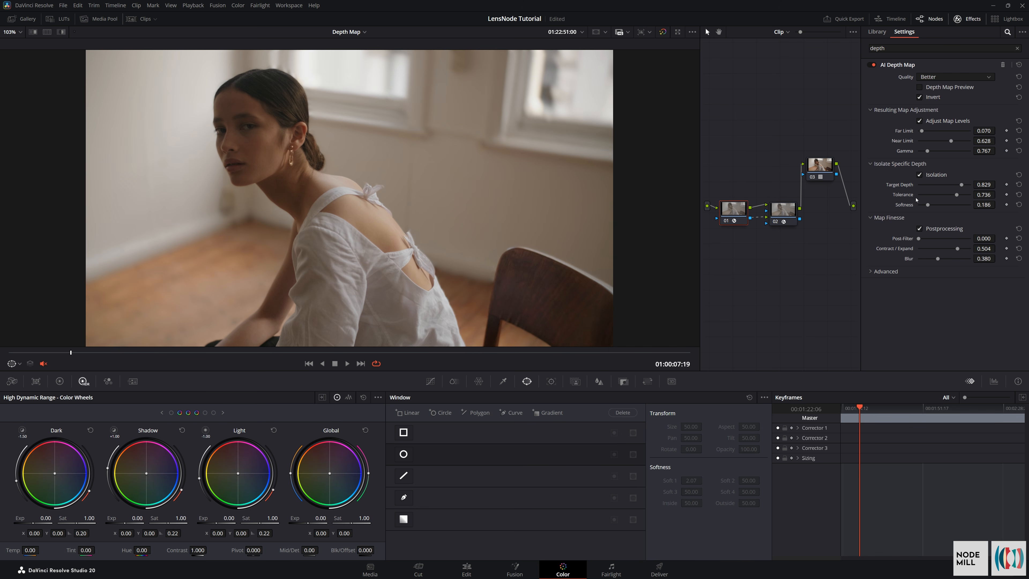
pyautogui.press('space')
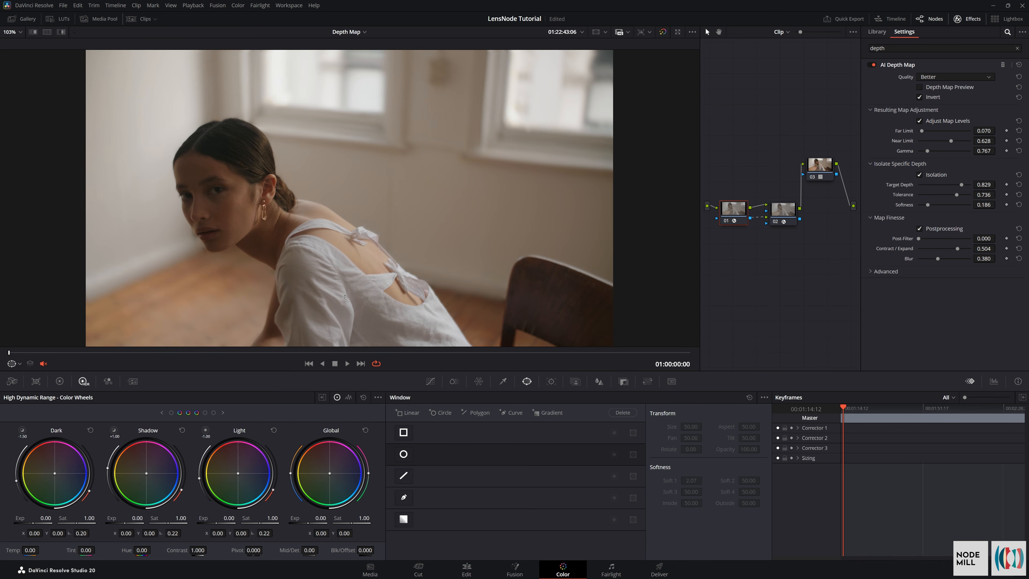
# Open the Magic Mask timeline, show its clip on the Color page and hide the stills gallery
pyautogui.click(792, 210)
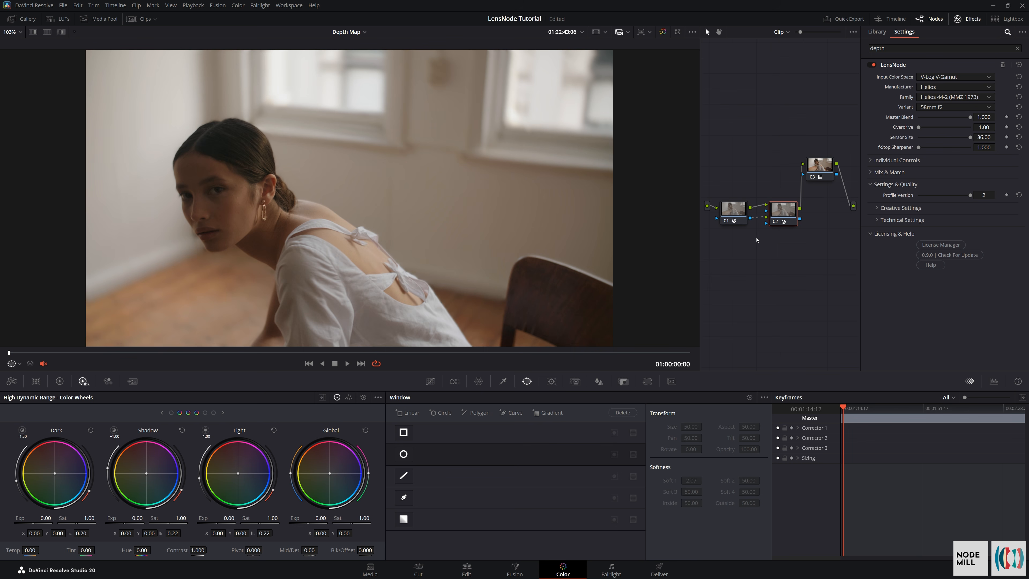
pyautogui.hotkey('shift', '4')
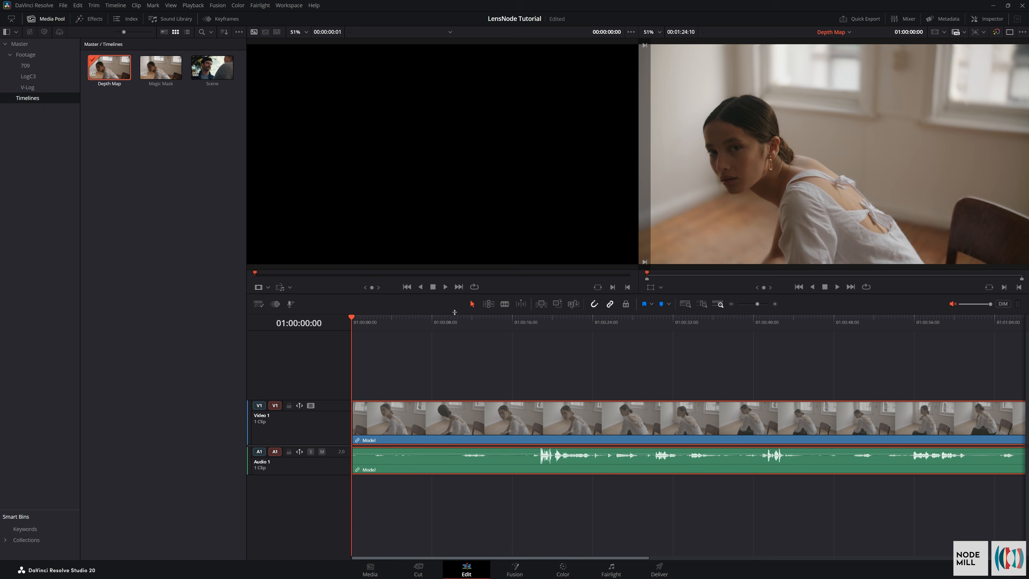
pyautogui.doubleClick(163, 70)
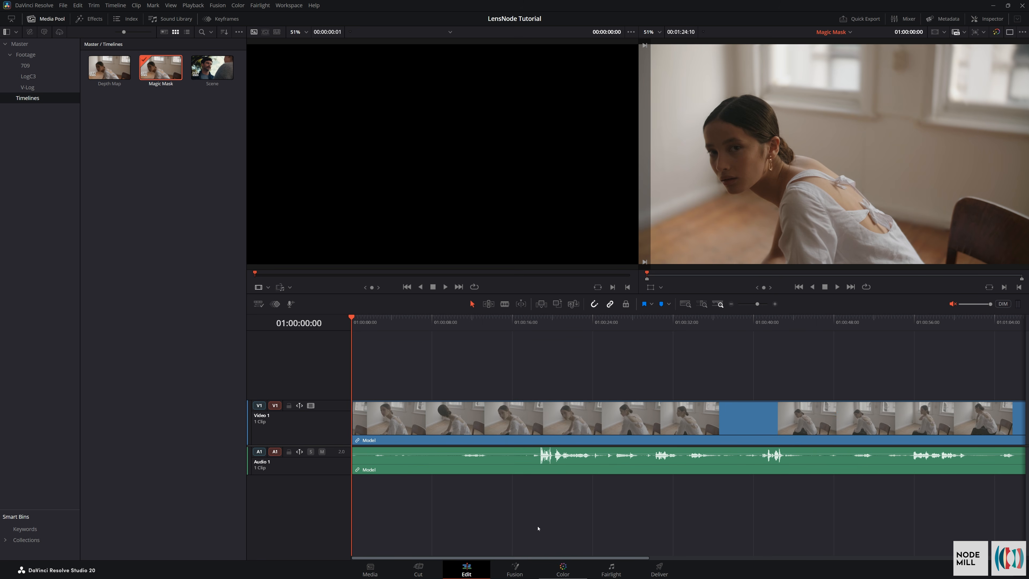
pyautogui.click(562, 567)
pyautogui.moveTo(758, 206); pyautogui.dragTo(747, 200)
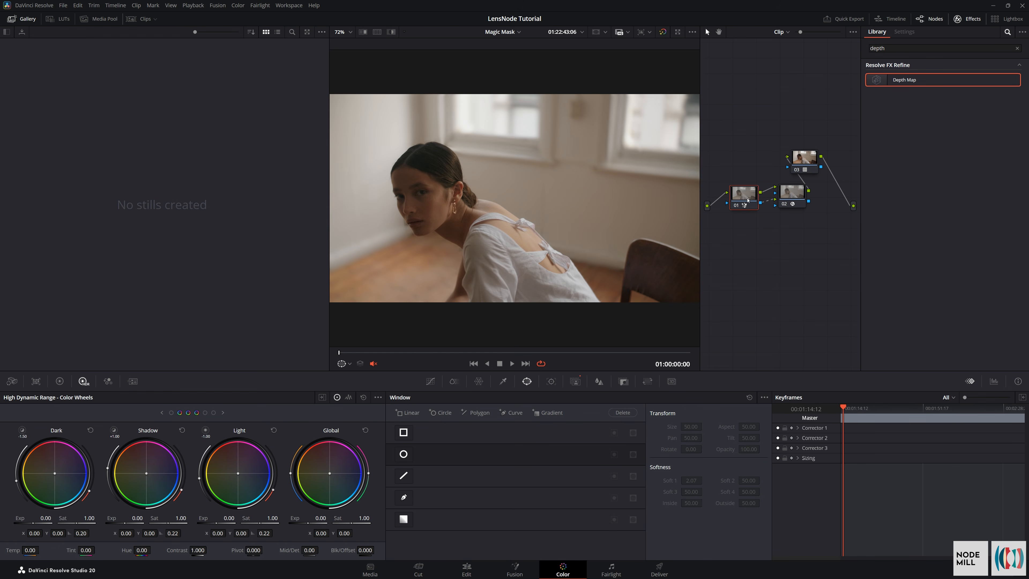
pyautogui.click(22, 19)
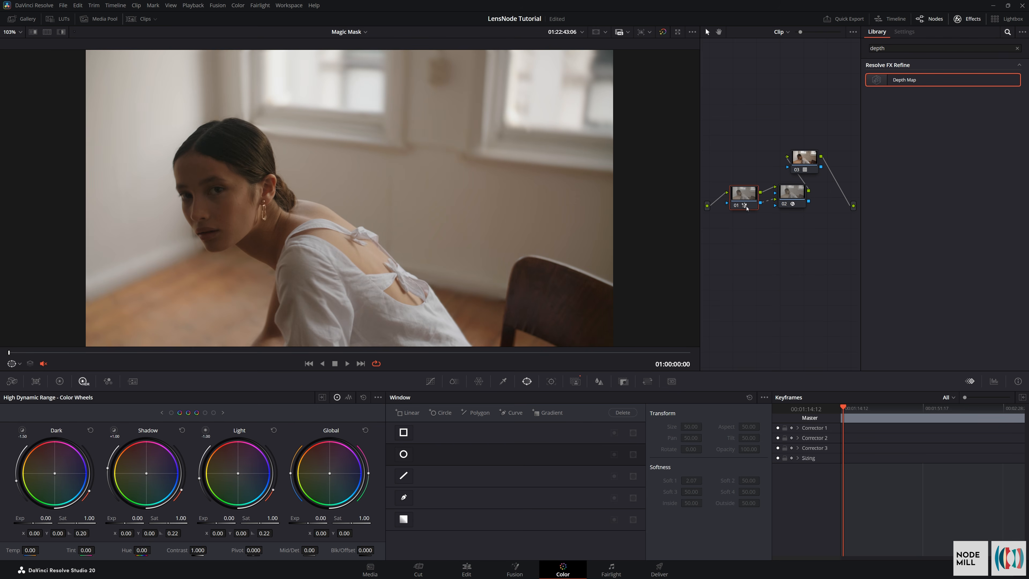
# Open the first node's Magic Mask settings and check the mask overlay on the image, leaving the overlay off
pyautogui.click(575, 381)
pyautogui.click(760, 411)
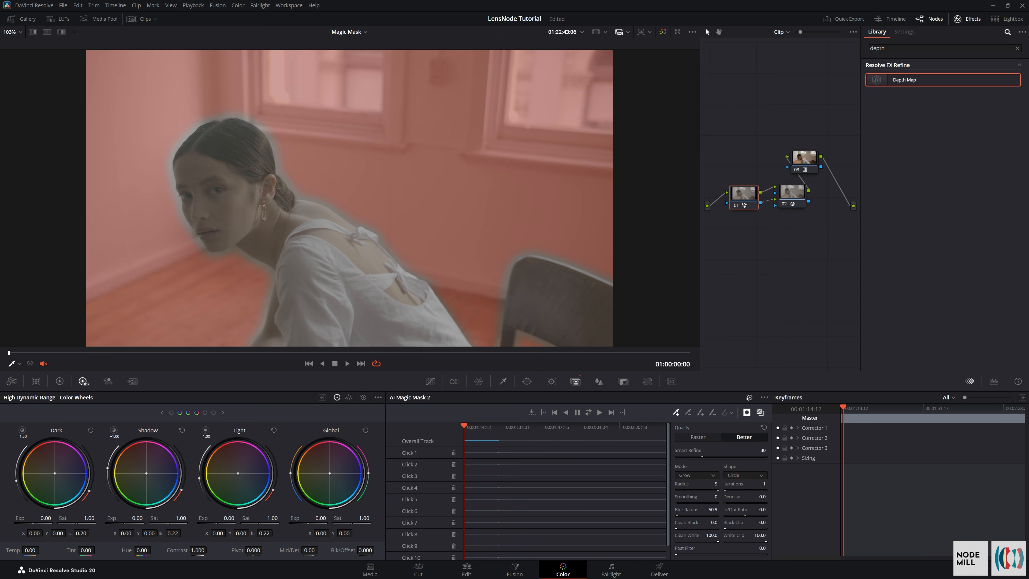
pyautogui.click(760, 412)
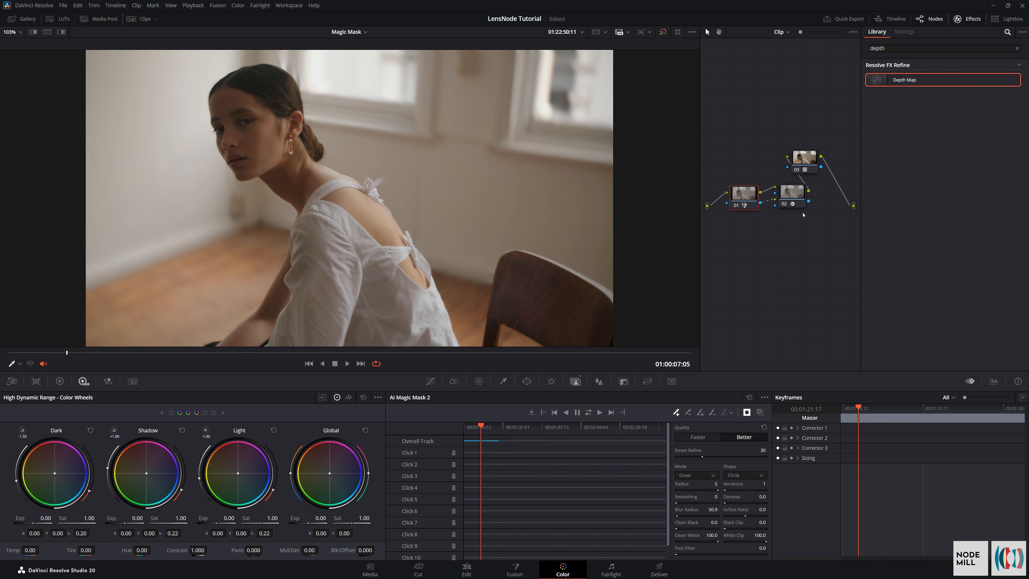
# Try an Overdrive of 2.53 on the lens node and return it to 1.00
pyautogui.click(800, 203)
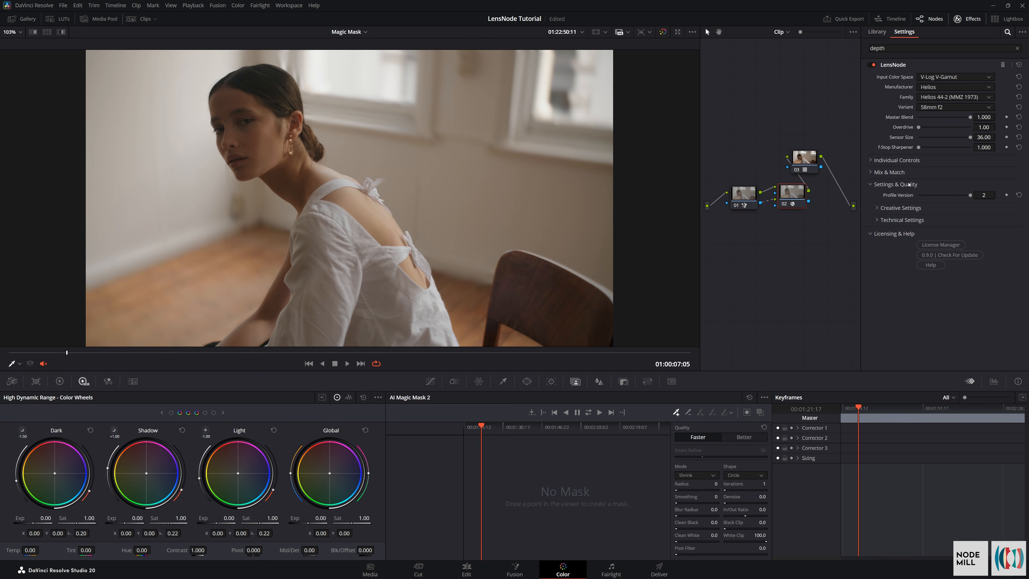
pyautogui.moveTo(921, 132); pyautogui.dragTo(927, 143)
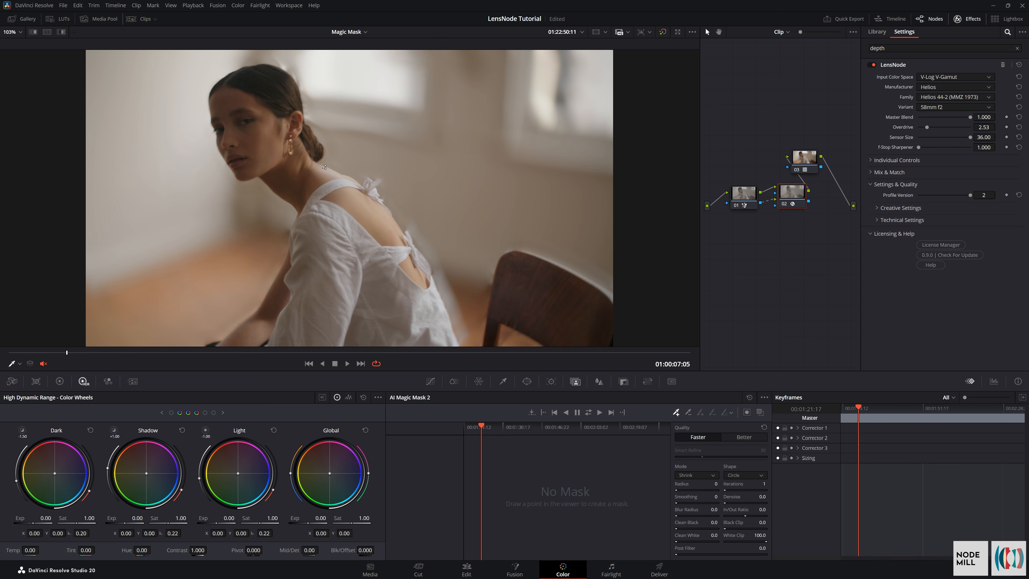
pyautogui.moveTo(928, 128); pyautogui.dragTo(917, 133)
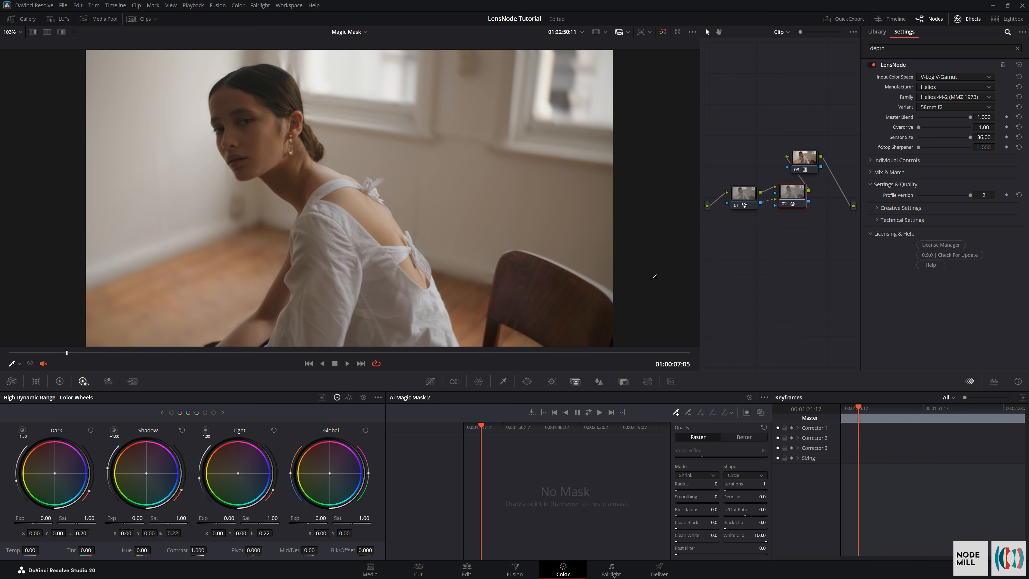
# Set the lens node's individual Bokeh Blur to 0.00 and its creative Depth Gain to 2.25
pyautogui.click(889, 162)
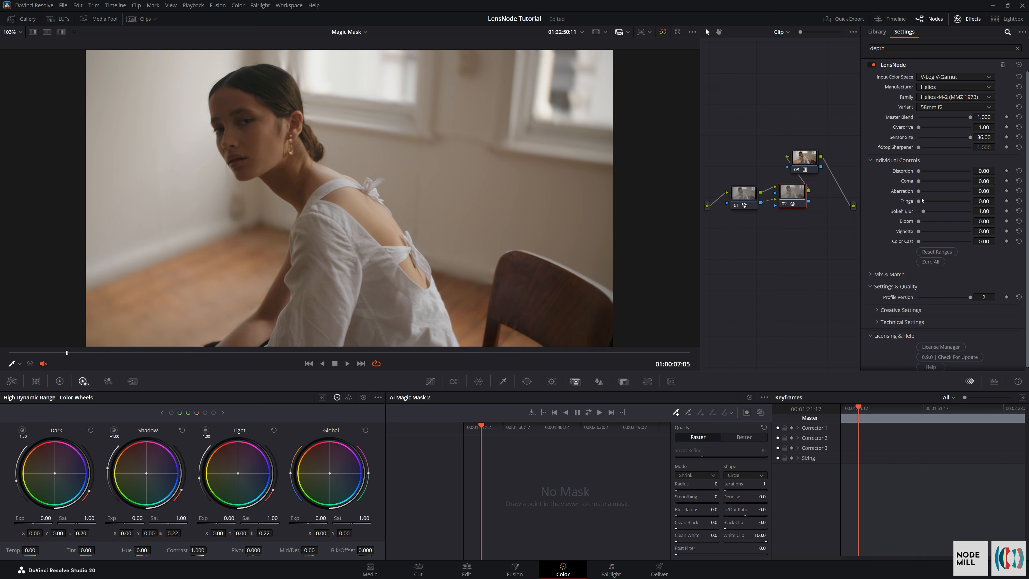
pyautogui.moveTo(924, 213); pyautogui.dragTo(916, 215)
pyautogui.click(891, 310)
pyautogui.moveTo(970, 322); pyautogui.dragTo(908, 328)
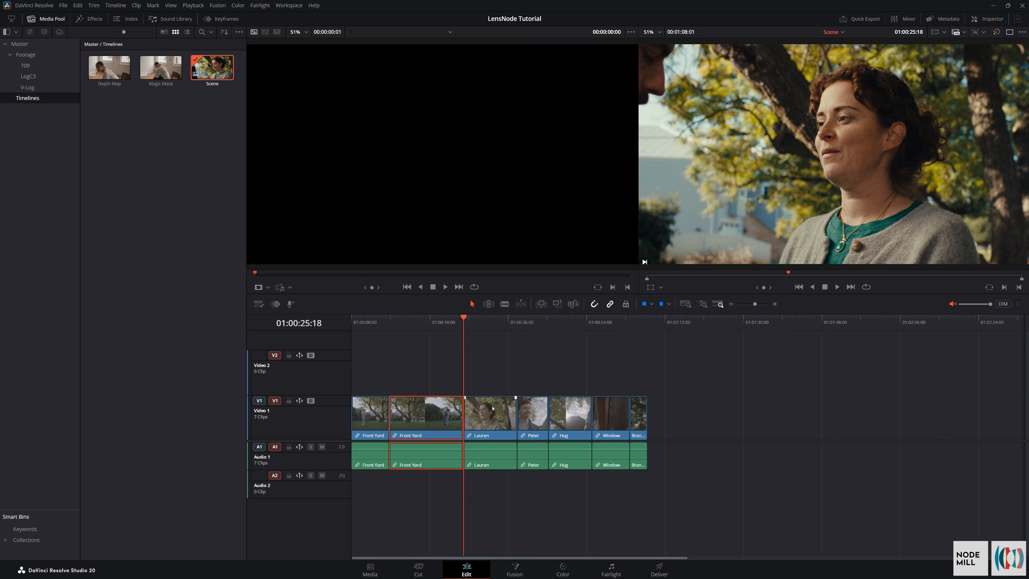
# Open the third clip of the Scene timeline on the Color page and play part of it
pyautogui.click(483, 429)
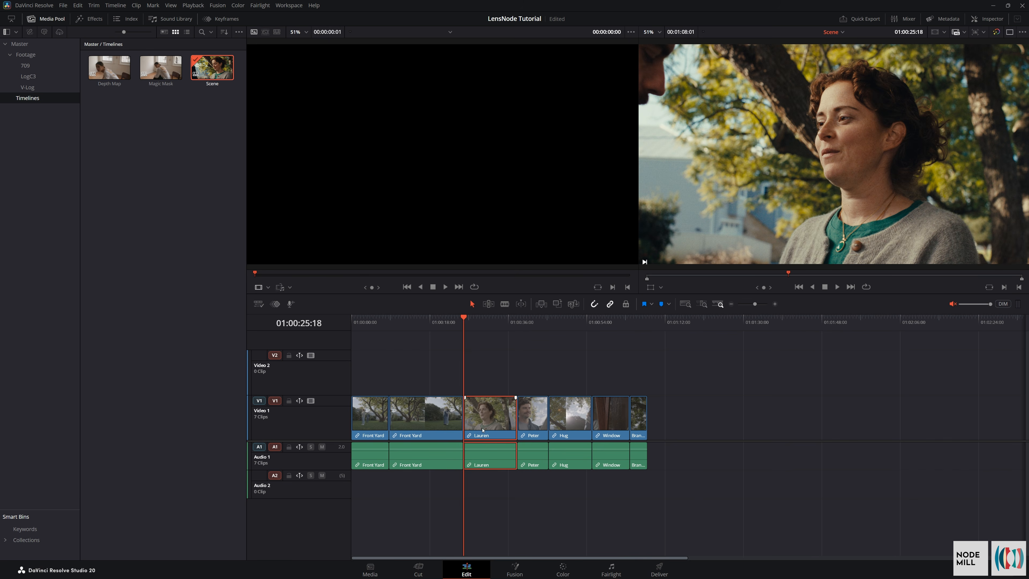
pyautogui.click(563, 569)
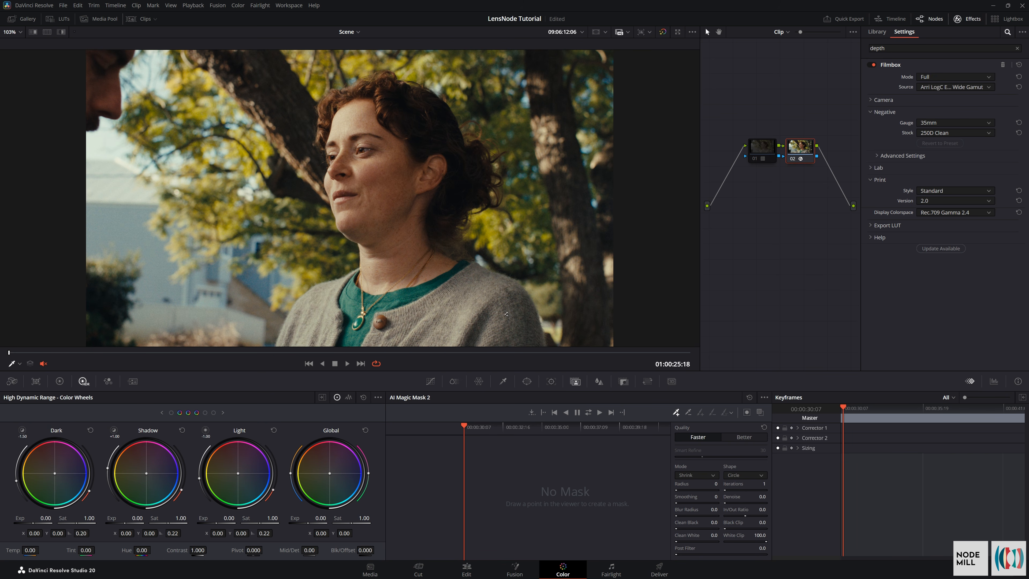
pyautogui.press('space')
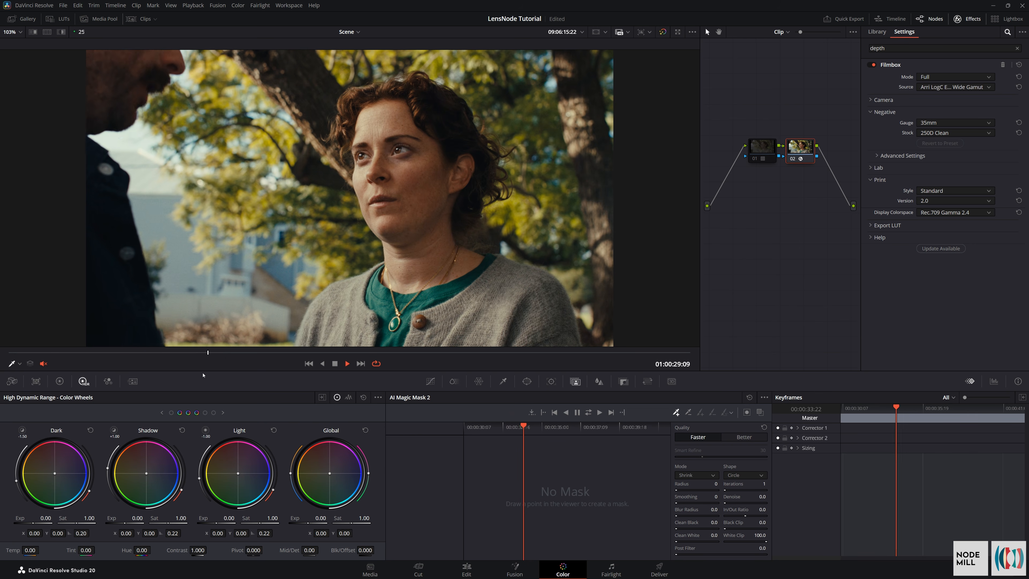
pyautogui.press('space')
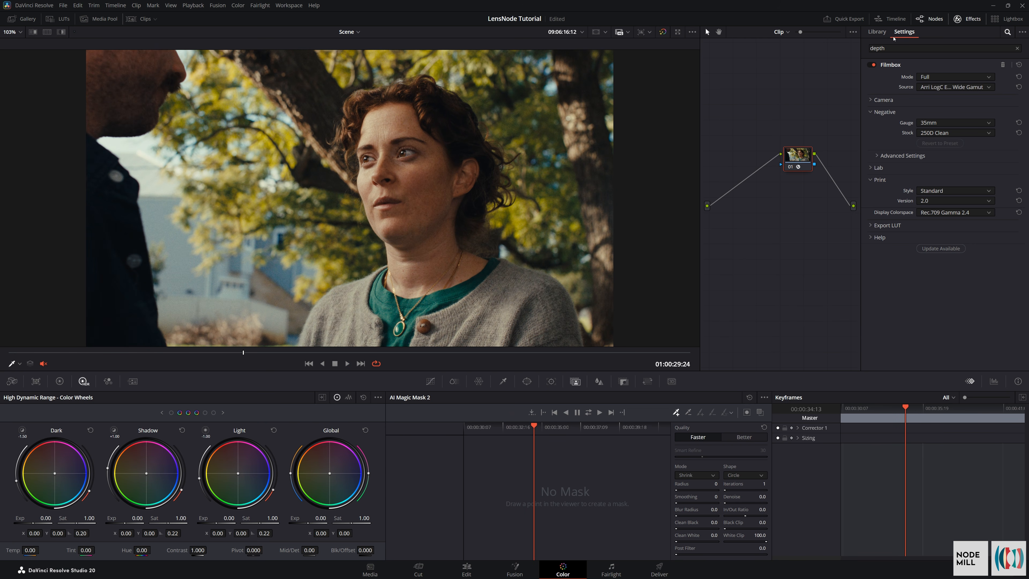
# Search the effects library for "lens", add LensNode before the Filmbox node, and set its Input Color Space to ARRI LogC3 (EI800)
pyautogui.moveTo(895, 48); pyautogui.dragTo(848, 43)
pyautogui.write('lens')
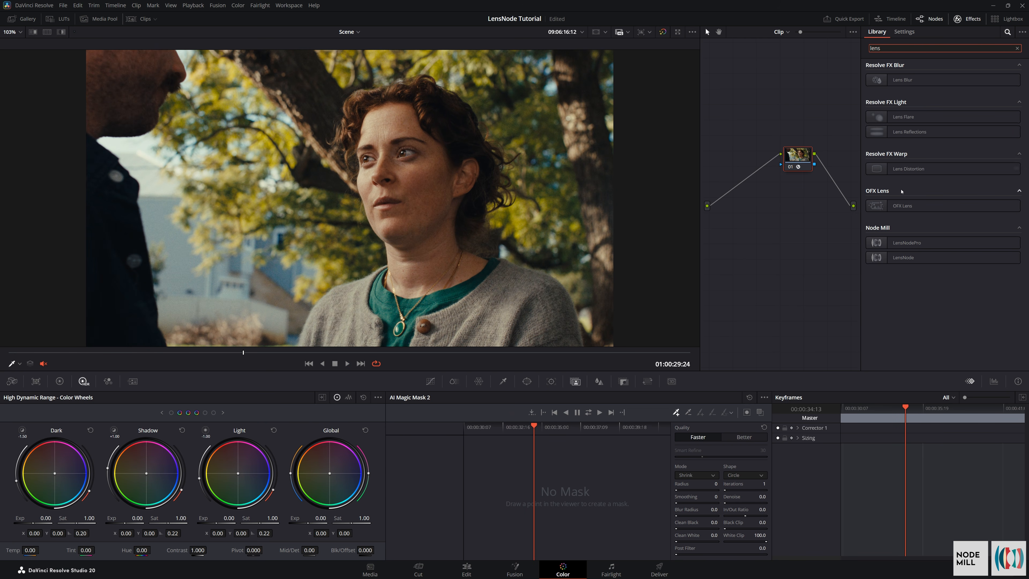
pyautogui.moveTo(903, 257); pyautogui.dragTo(750, 179)
pyautogui.click(923, 77)
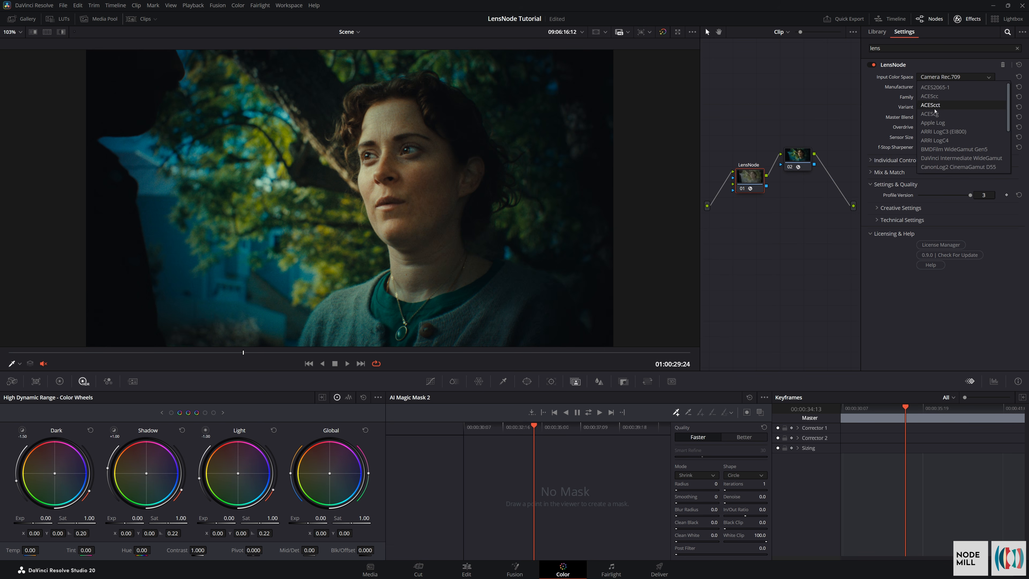
pyautogui.click(942, 131)
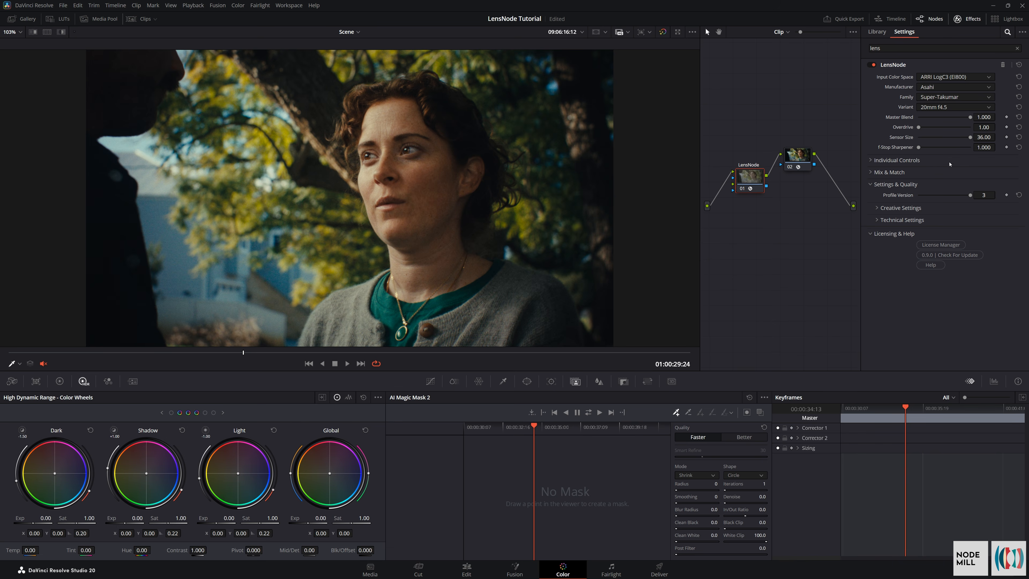
# Choose the Cooke Panchro-i Classic lens family in LensNode with the 50mm T2.2 variant
pyautogui.click(949, 164)
pyautogui.click(950, 97)
pyautogui.click(941, 108)
pyautogui.click(940, 107)
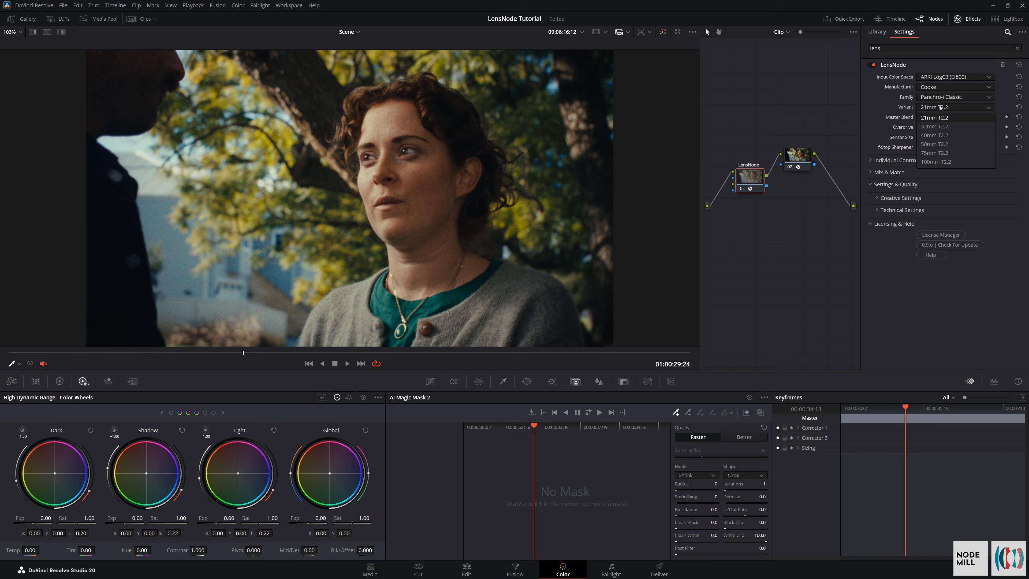
pyautogui.click(929, 145)
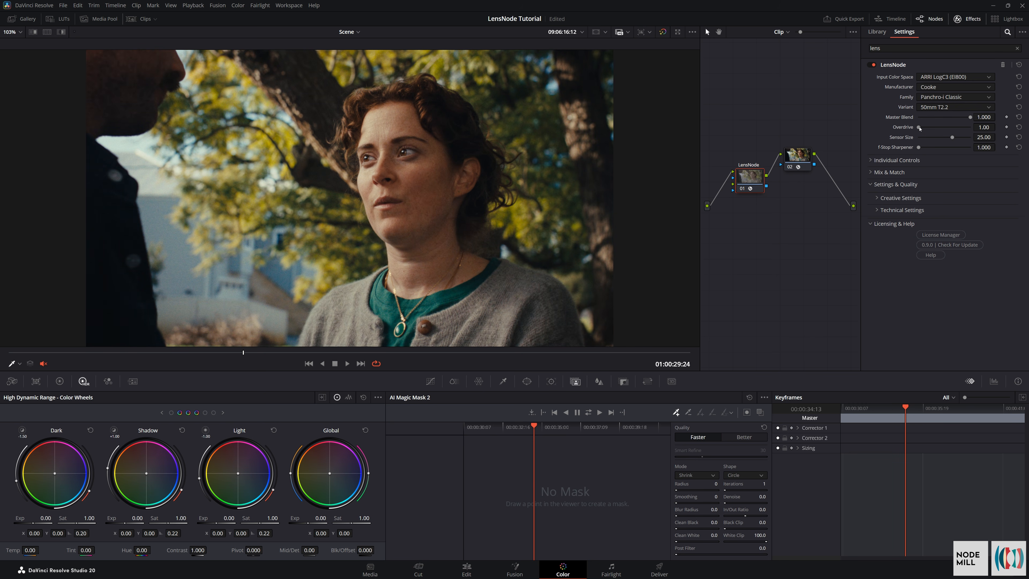
# Set Overdrive to 10.00 and Sensor Size to 31.36, and raise Coma and Aberration to 10.000 using extended individual ranges
pyautogui.moveTo(919, 127); pyautogui.dragTo(974, 128)
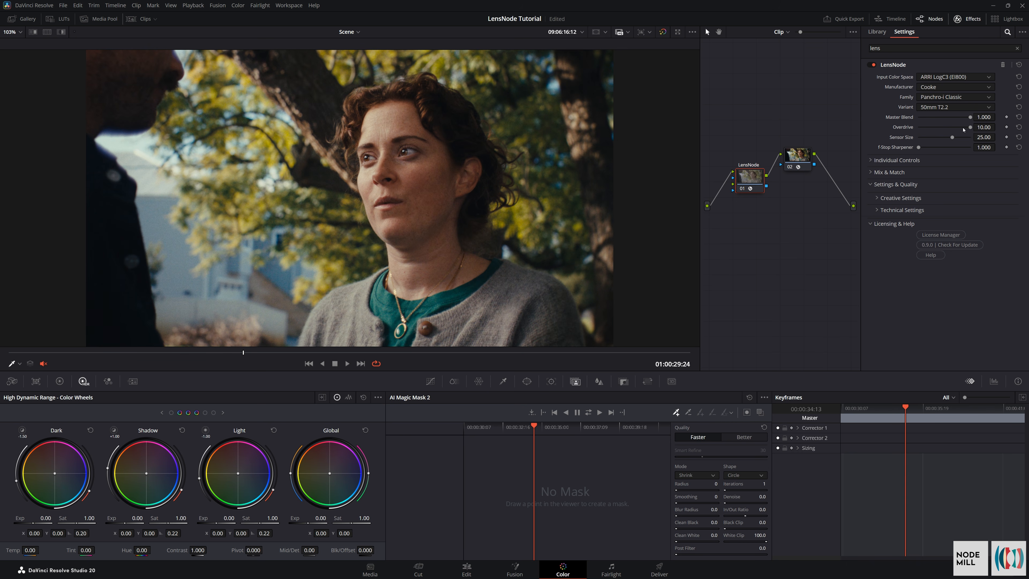
pyautogui.moveTo(952, 138); pyautogui.dragTo(963, 146)
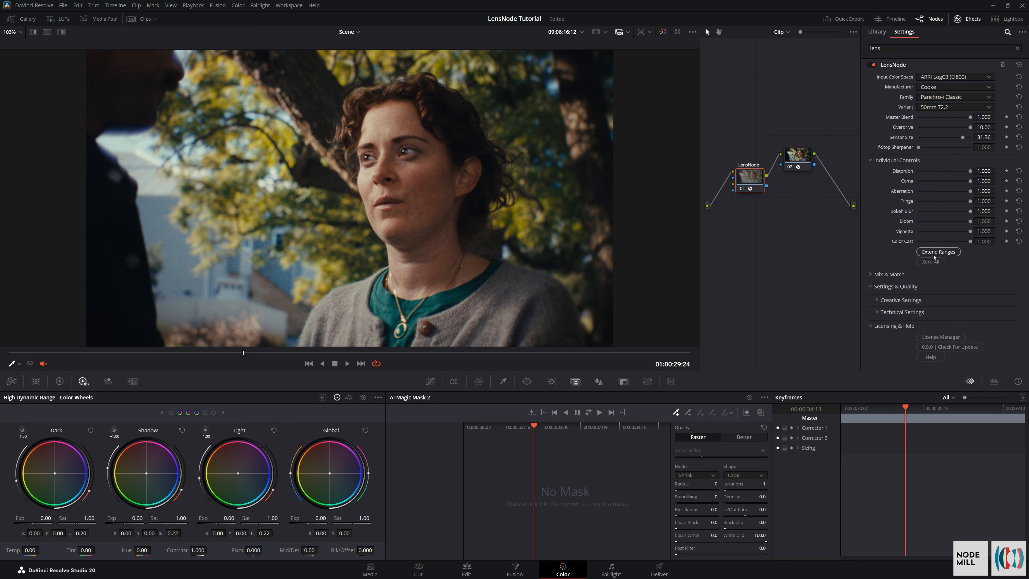
pyautogui.moveTo(923, 191); pyautogui.dragTo(966, 192)
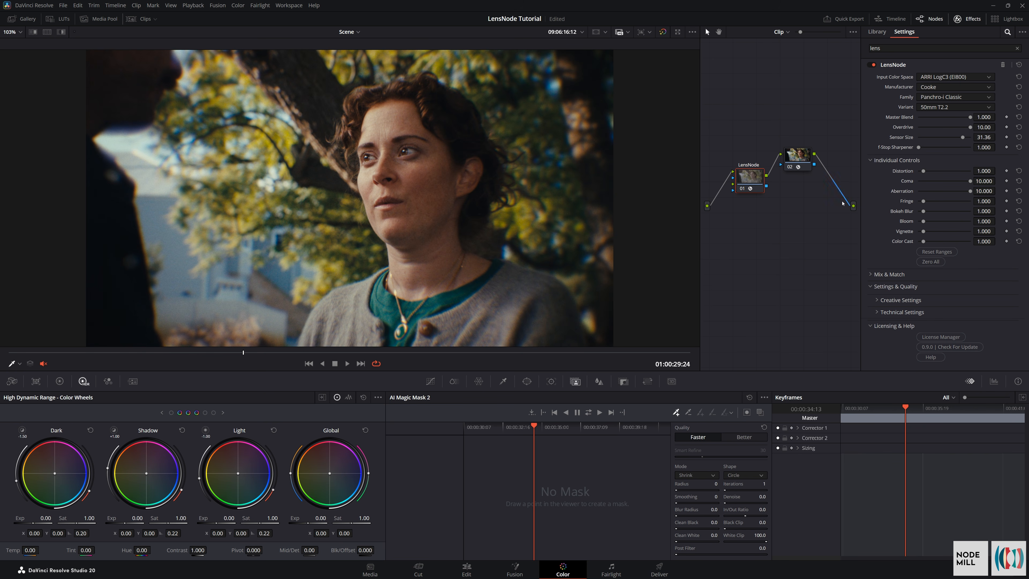
# Compare the shot with LensNode off and on, examine the blurred edges beside the foreground man closely, and play the clip
pyautogui.hotkey('ctrl', 'd')
pyautogui.hotkey('ctrl', 'd')
pyautogui.hotkey('ctrl', 'd')
pyautogui.hotkey('ctrl', 'd')
pyautogui.scroll(5, 173, 184)
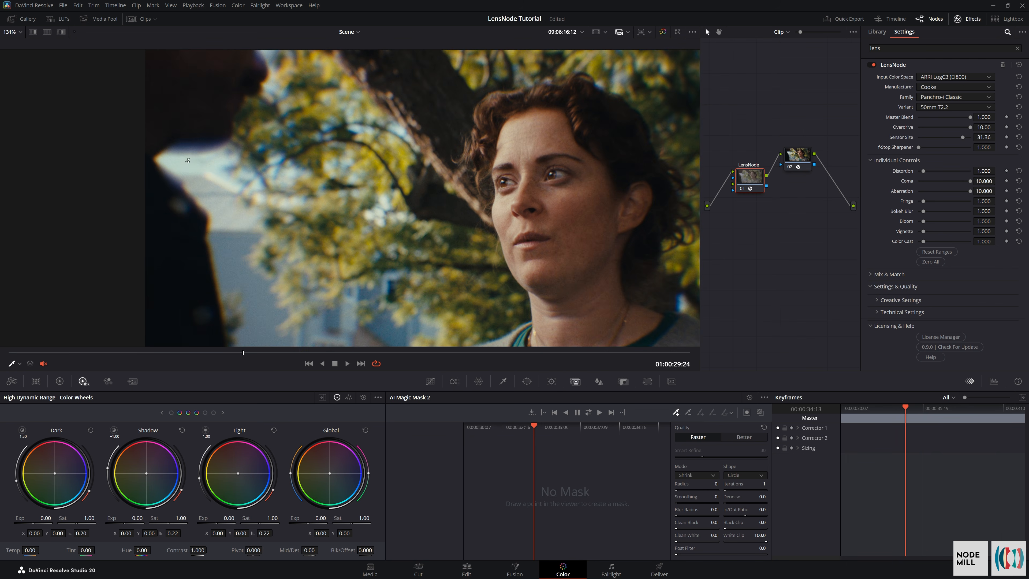
pyautogui.scroll(6, 185, 161)
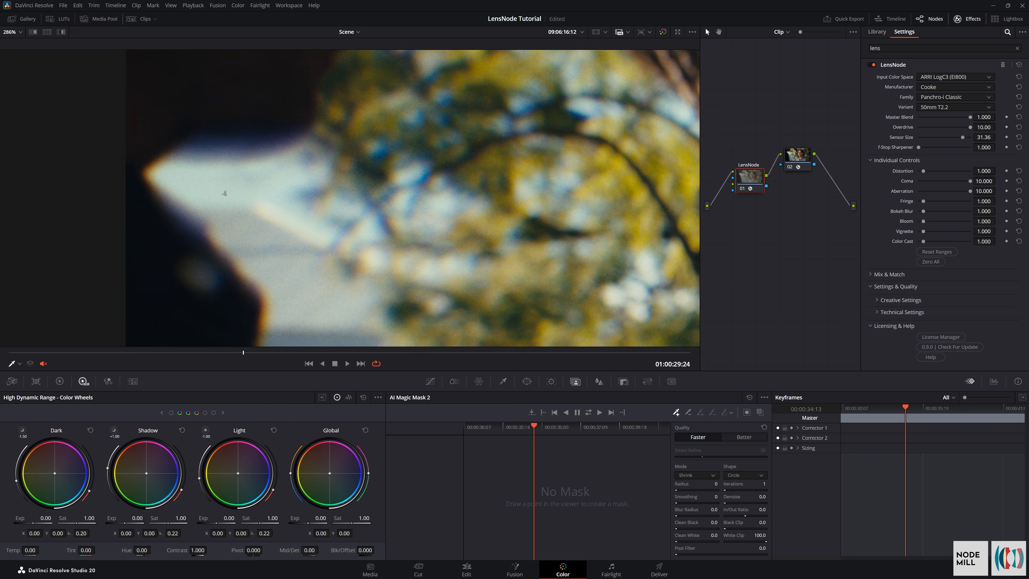
pyautogui.scroll(-4, 332, 230)
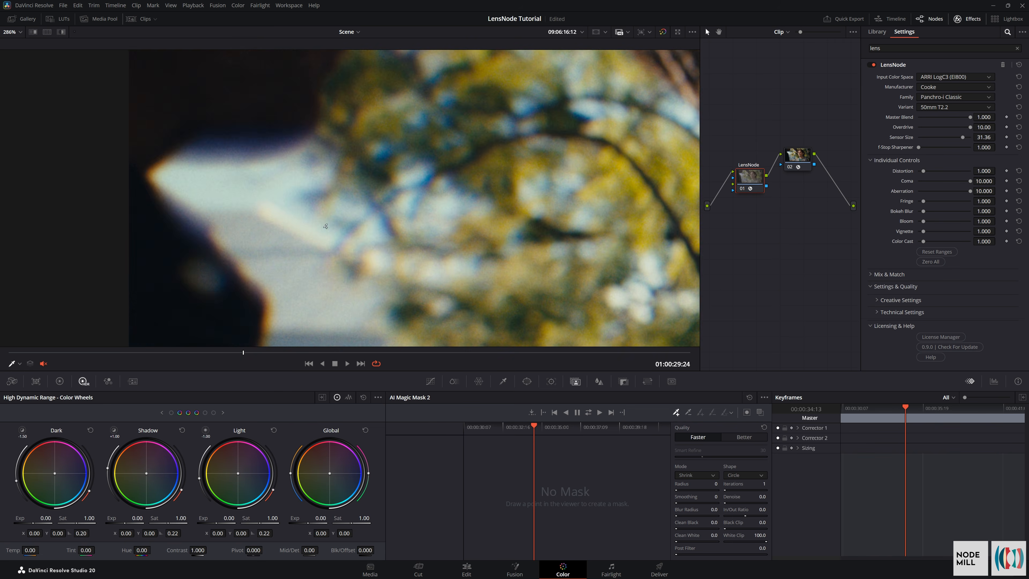
pyautogui.scroll(-4, 544, 248)
pyautogui.press('space')
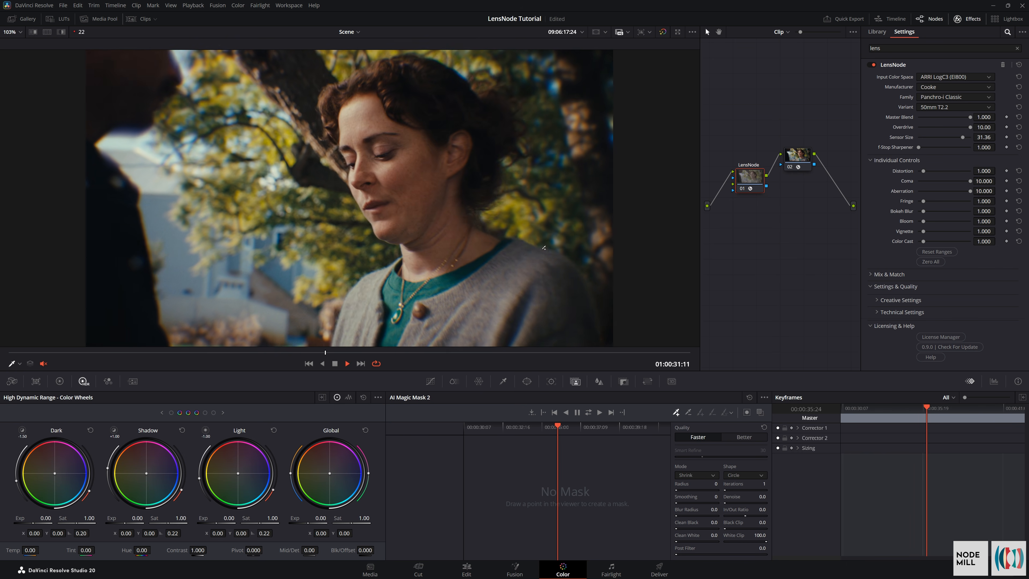